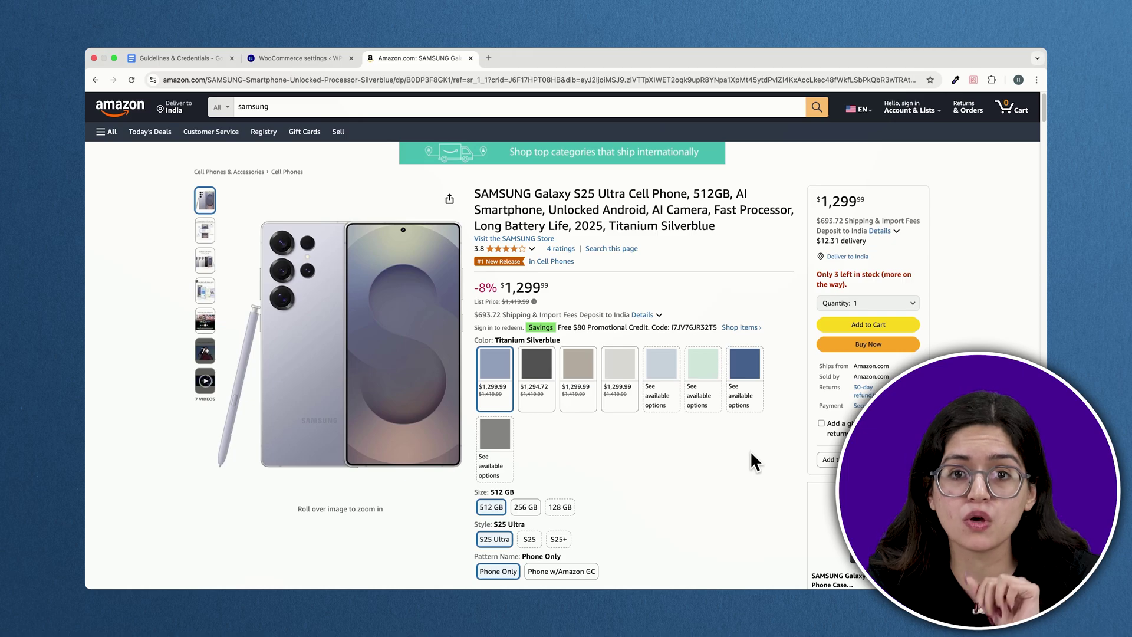
scroll(750, 450, down, 15)
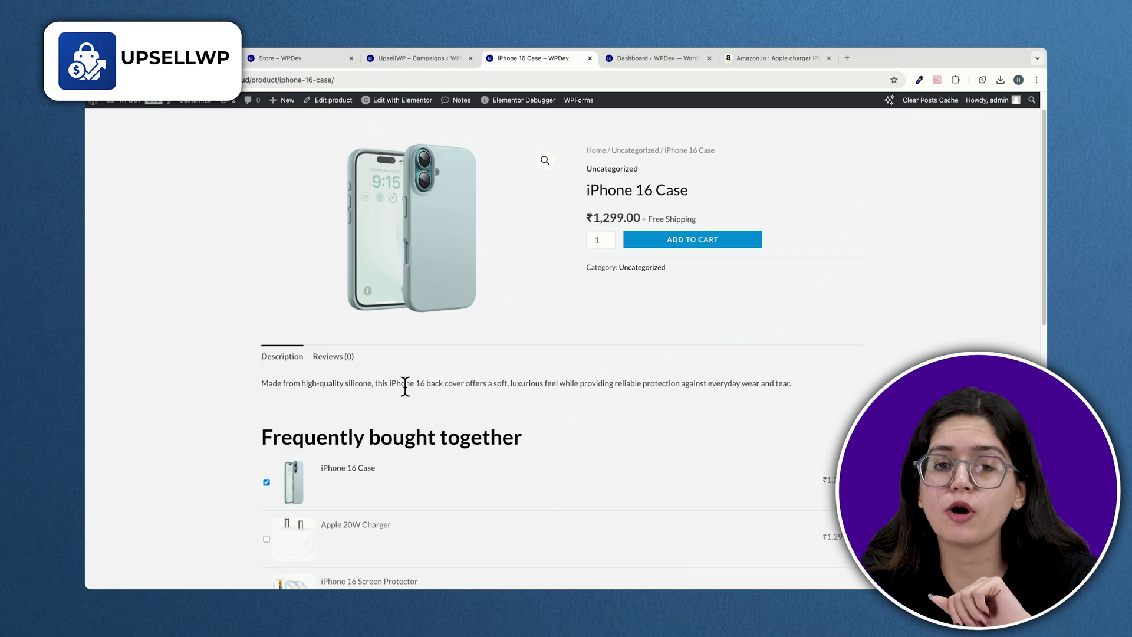
- Select the Apple 20W Charger and iPhone 16 Screen Protector alongside the iPhone 16 Case under Frequently bought together and add all three to the cart
scroll(413, 389, down, 3)
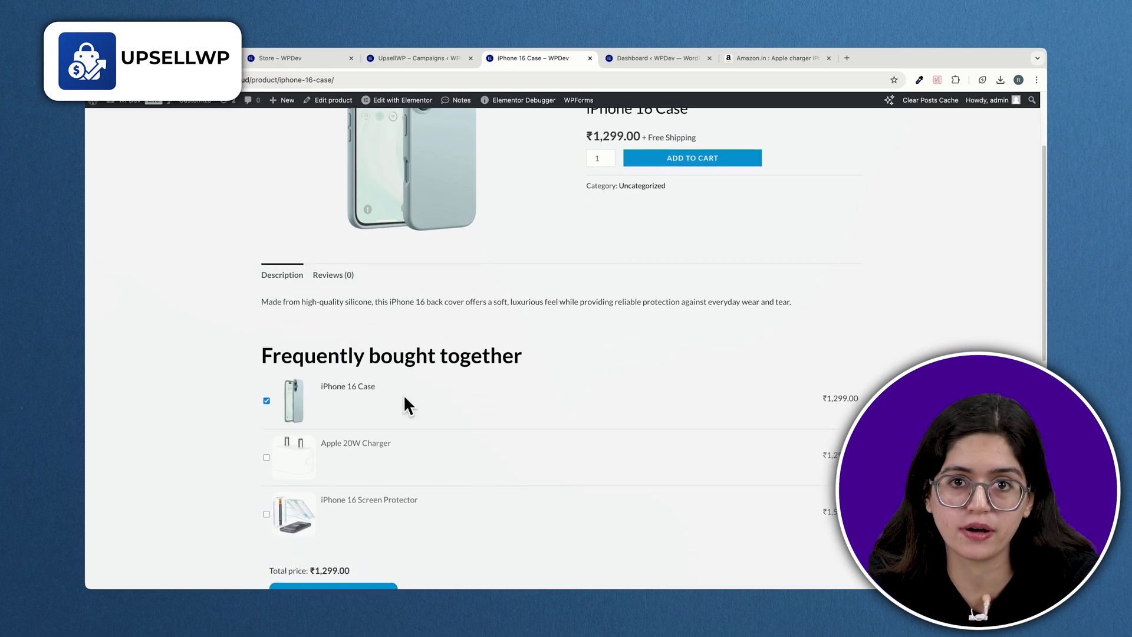
click(267, 457)
click(266, 513)
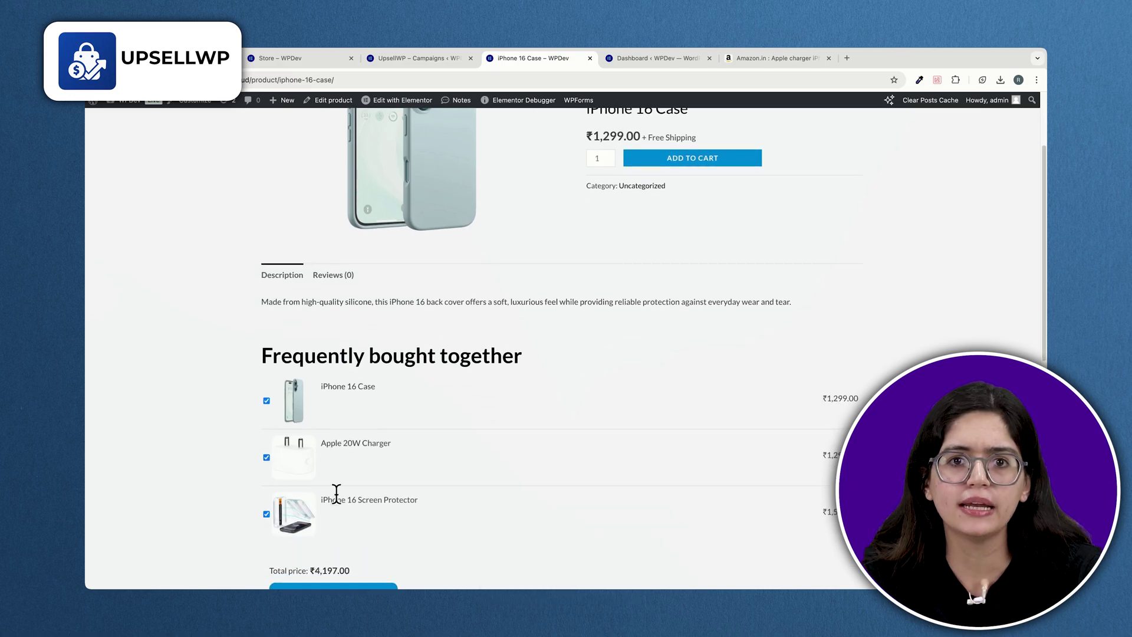
scroll(338, 495, down, 4)
click(345, 480)
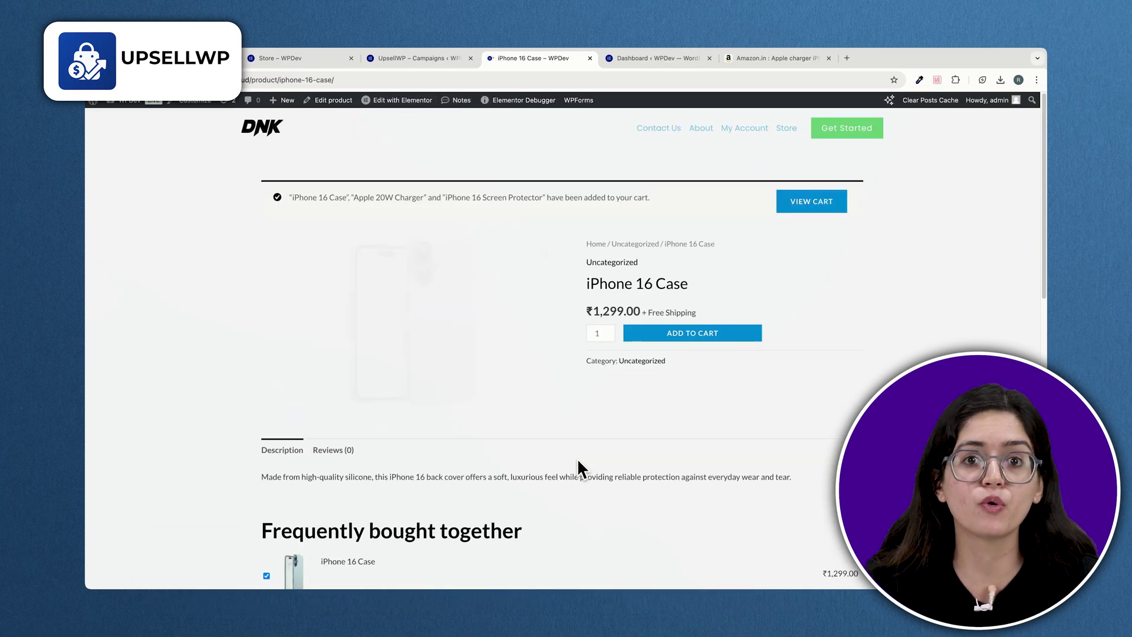
- Reselect the charger and screen protector in the iPhone 16 Case's Frequently bought together offer and add the three products to the cart again
scroll(576, 454, down, 3)
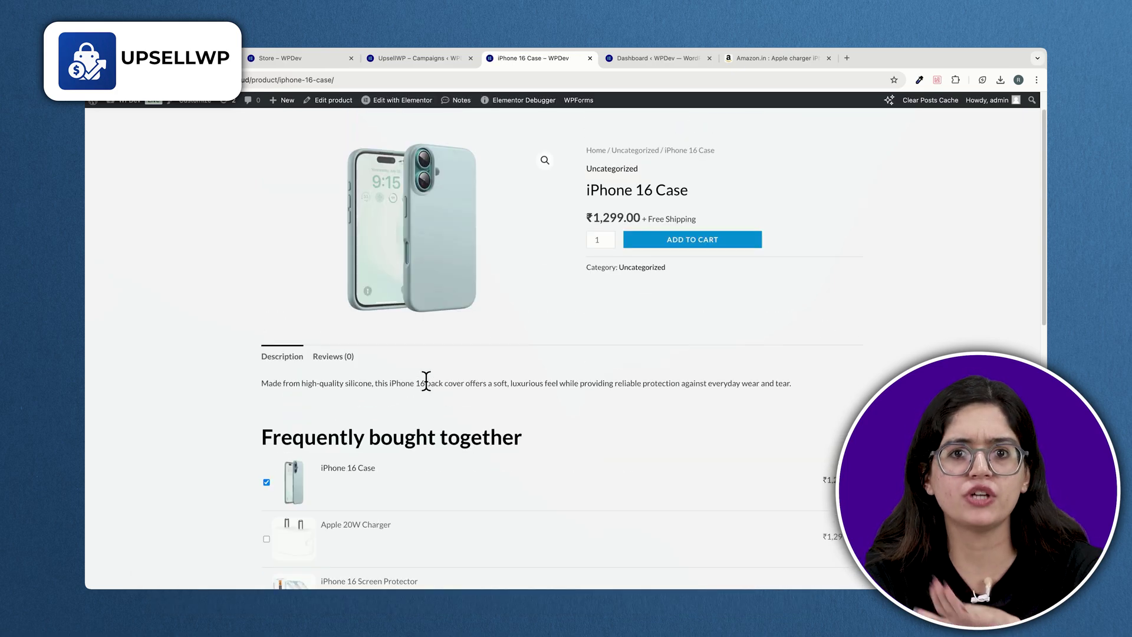
scroll(425, 379, down, 2)
click(266, 457)
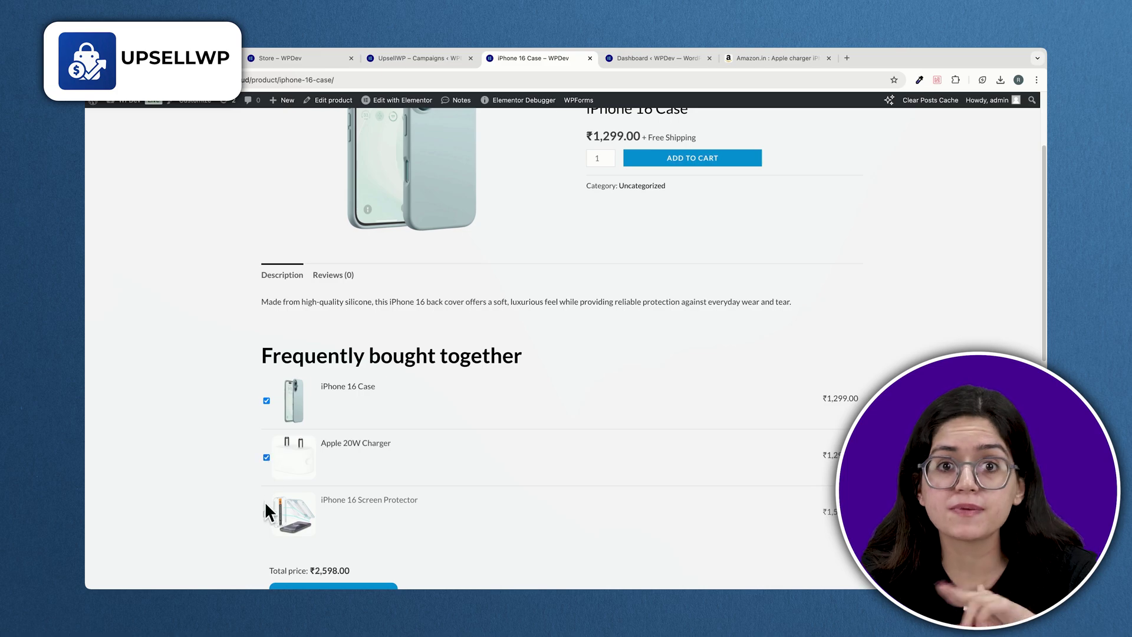
click(267, 514)
scroll(200, 577, down, 3)
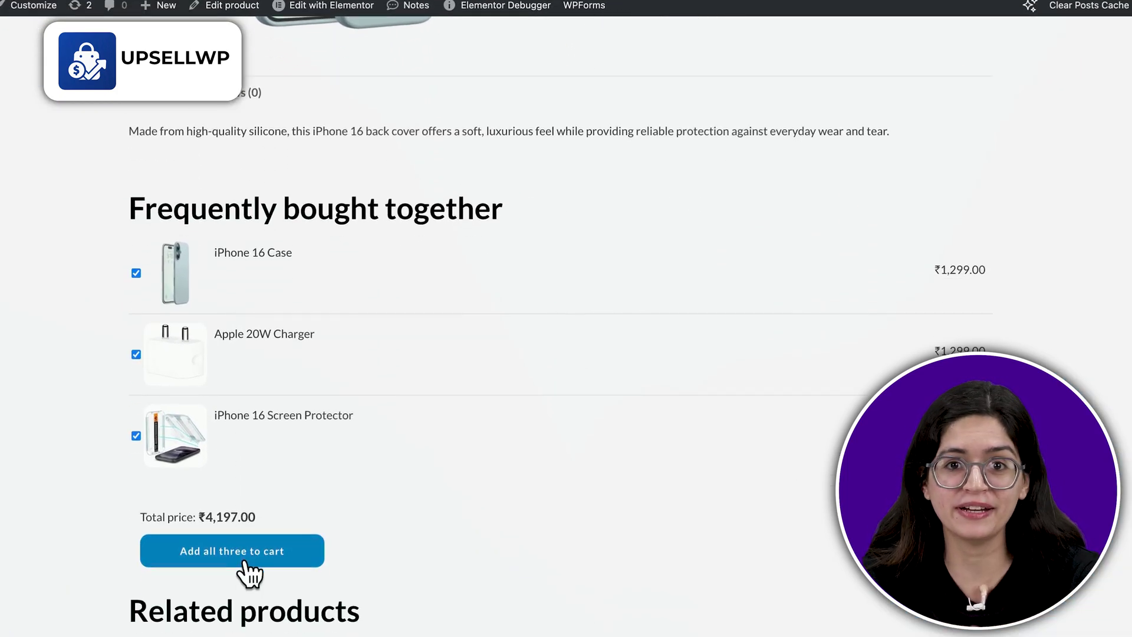
click(250, 560)
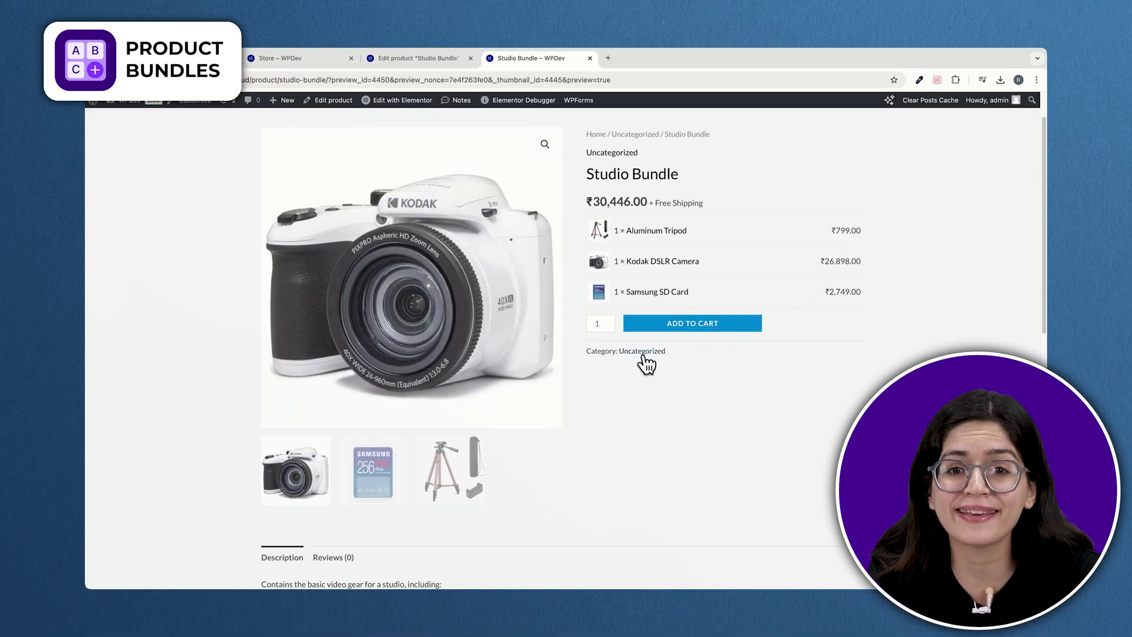
- Add one Studio Bundle to the cart from its product page
click(677, 329)
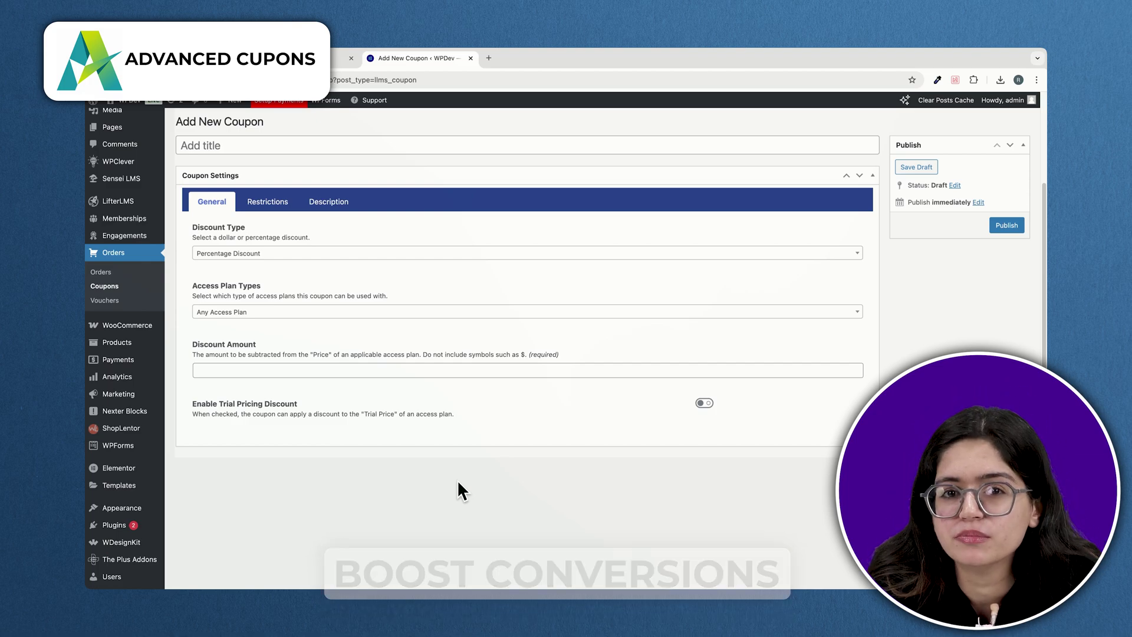
- Set the new coupon's discount type to Buy X Get X Deal (BOGO)
click(445, 258)
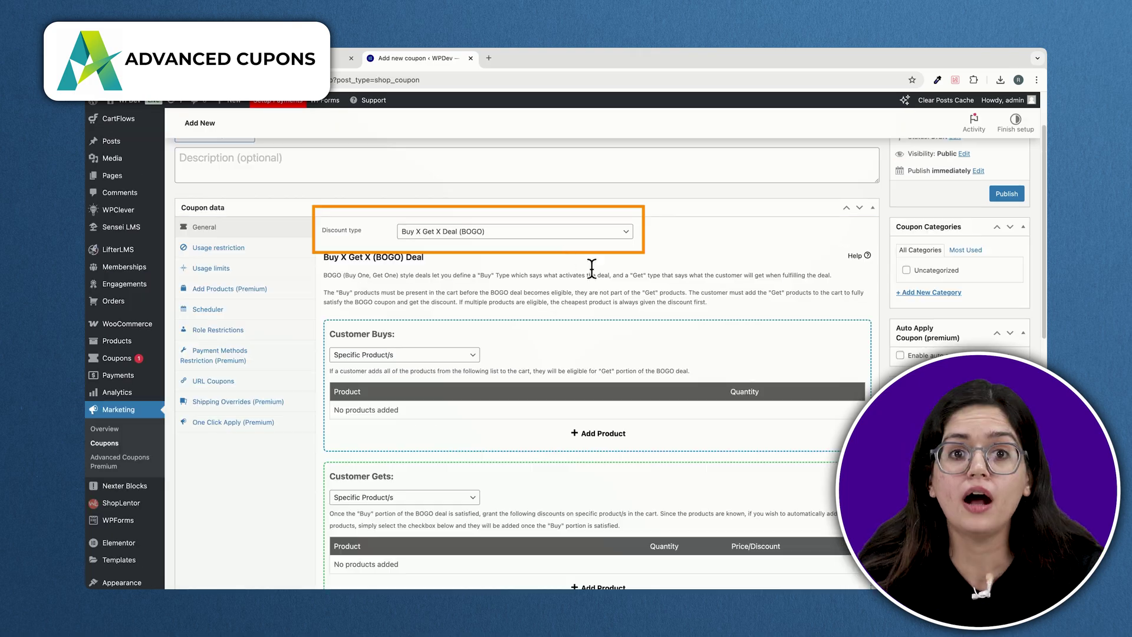
click(570, 235)
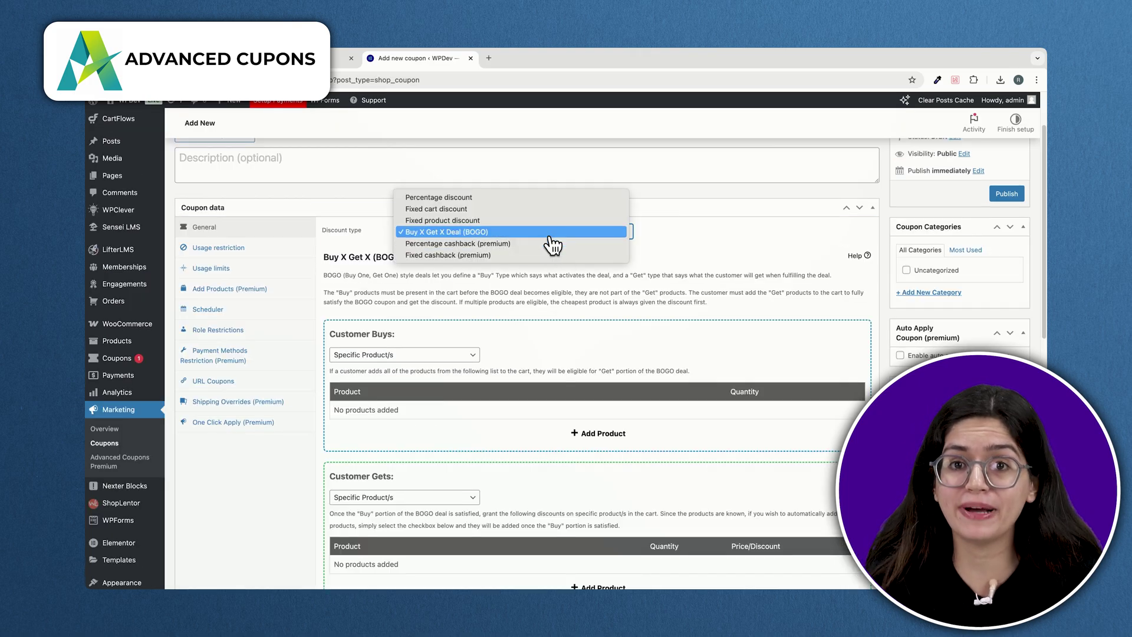
click(550, 235)
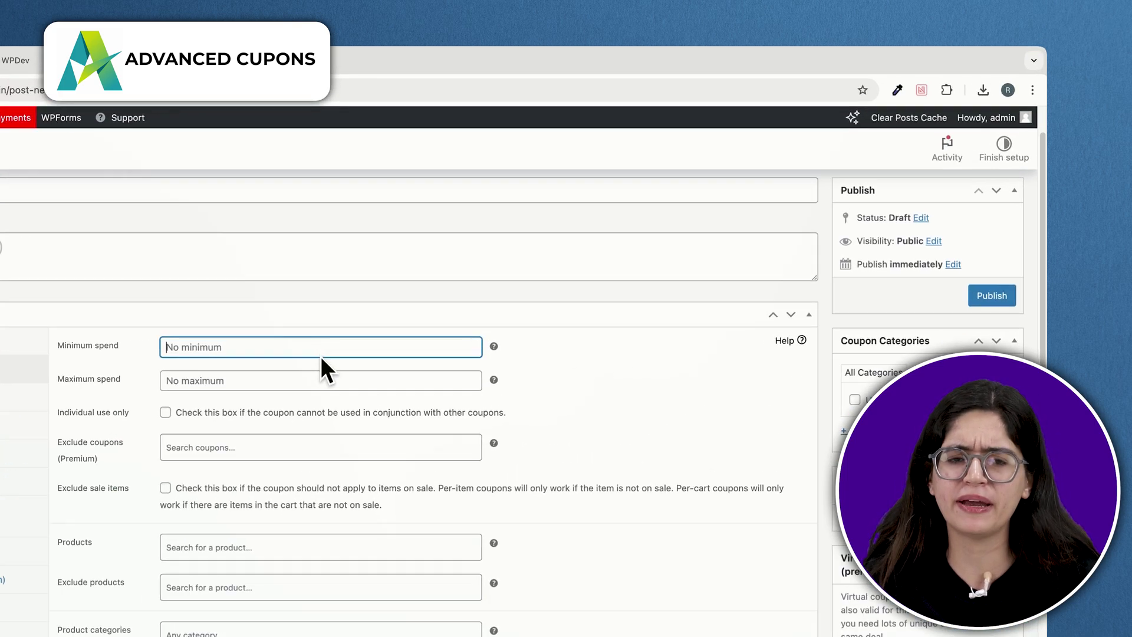
- Restrict the coupon to a minimum spend of 500 and to individual use only
click(478, 268)
text(500)
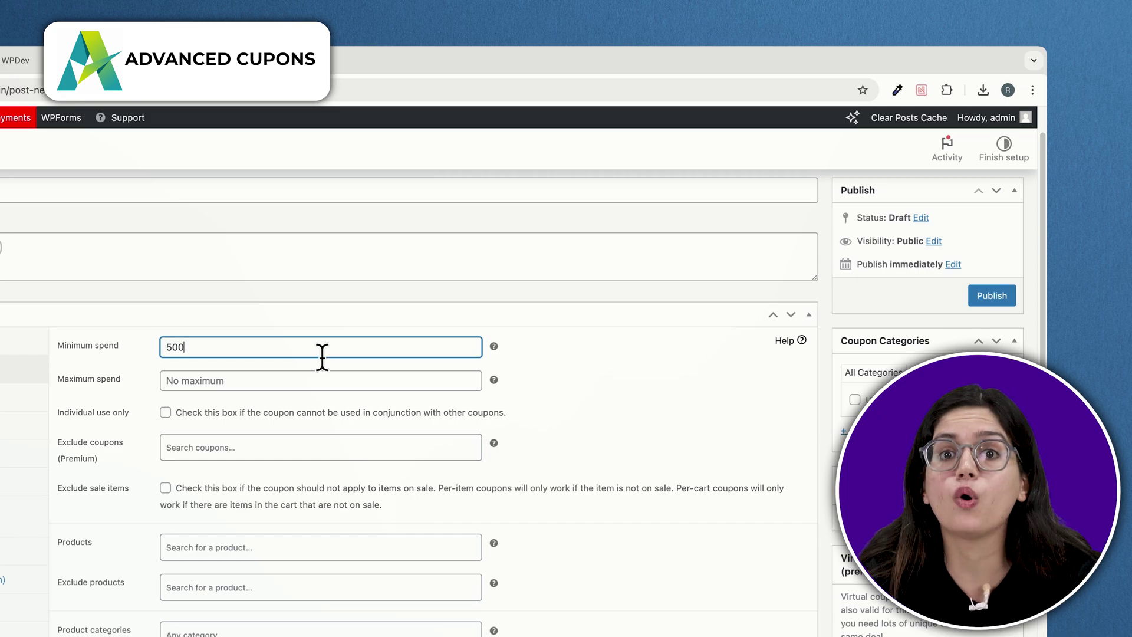
click(557, 417)
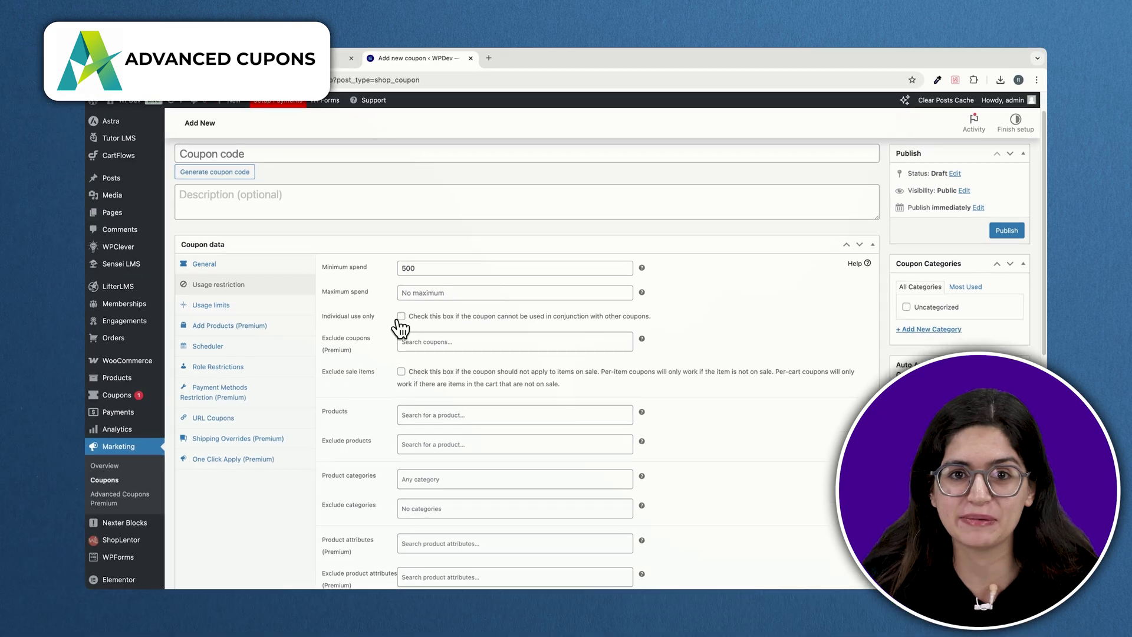
click(165, 412)
- Examine the coupon's remaining usage restrictions, usage limits, Add Products and Scheduler settings
scroll(415, 370, down, 3)
scroll(416, 372, down, 4)
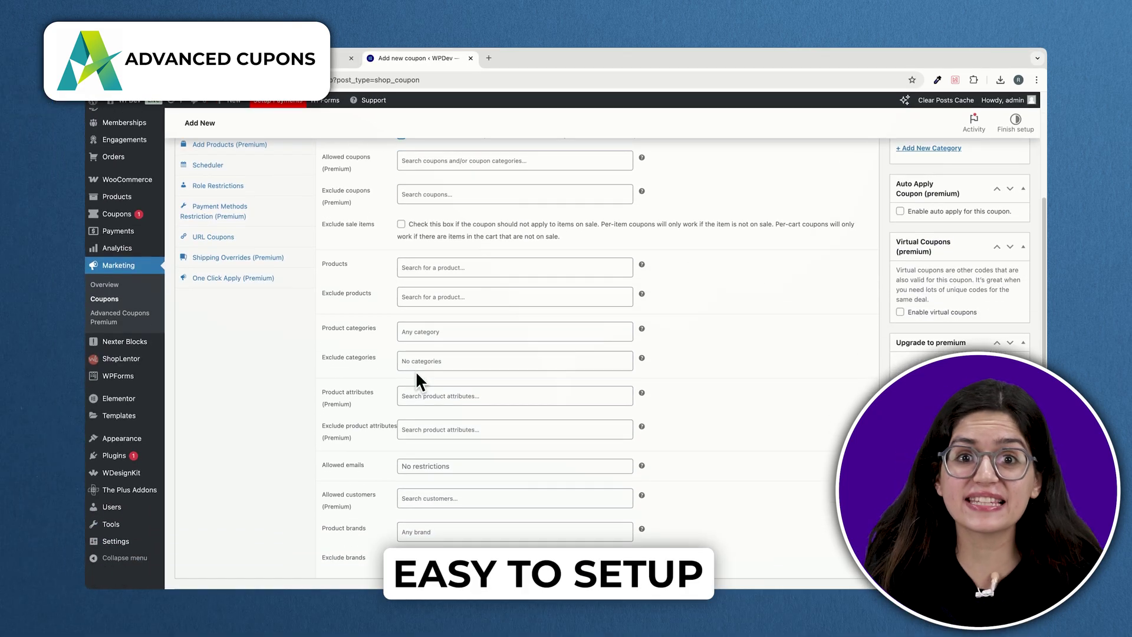
scroll(415, 370, down, 5)
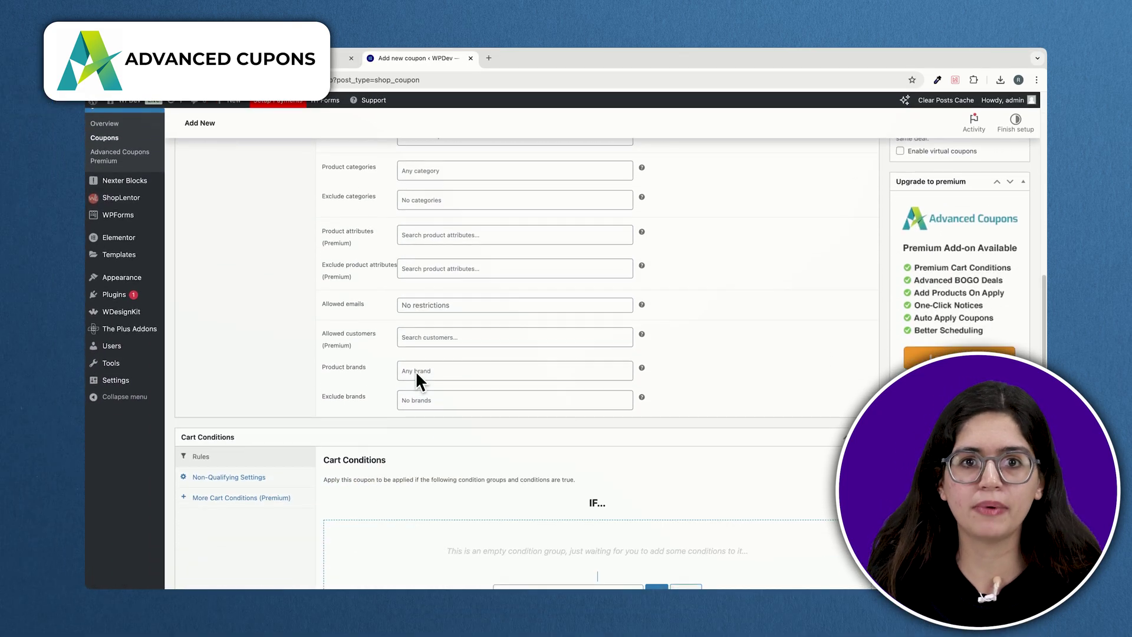
scroll(366, 357, up, 10)
scroll(342, 361, down, 1)
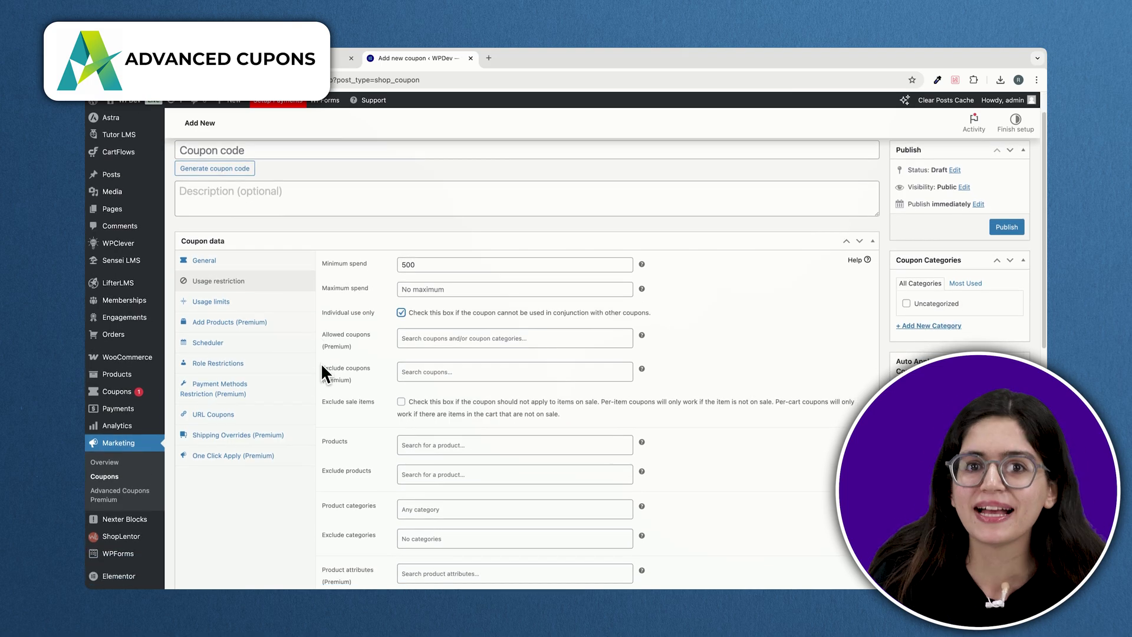
click(265, 302)
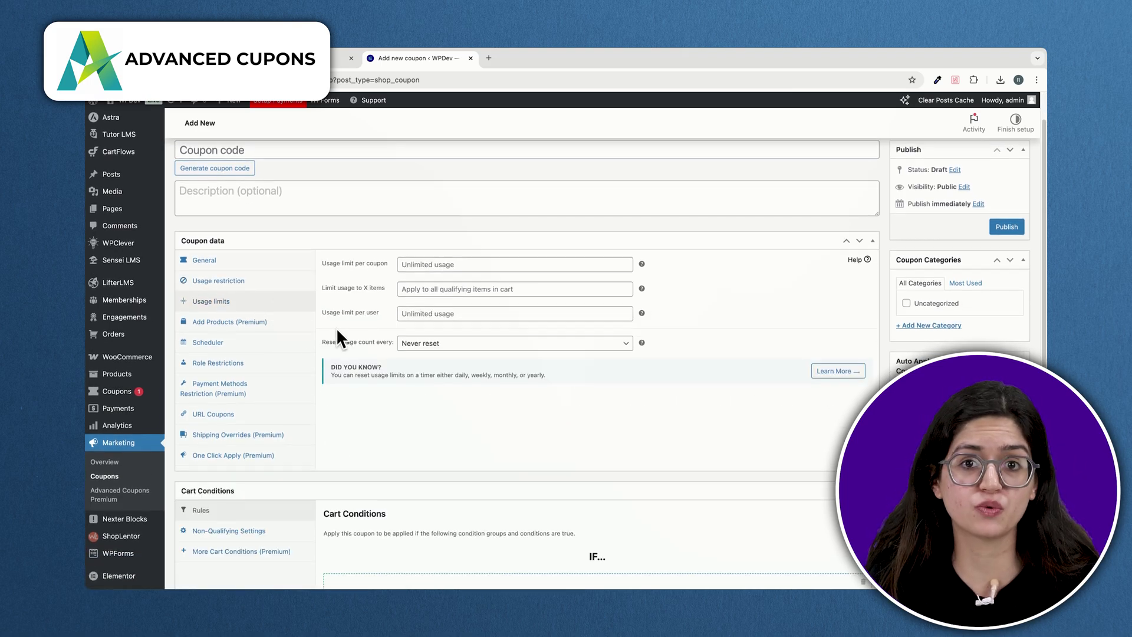
scroll(336, 334, down, 1)
click(260, 316)
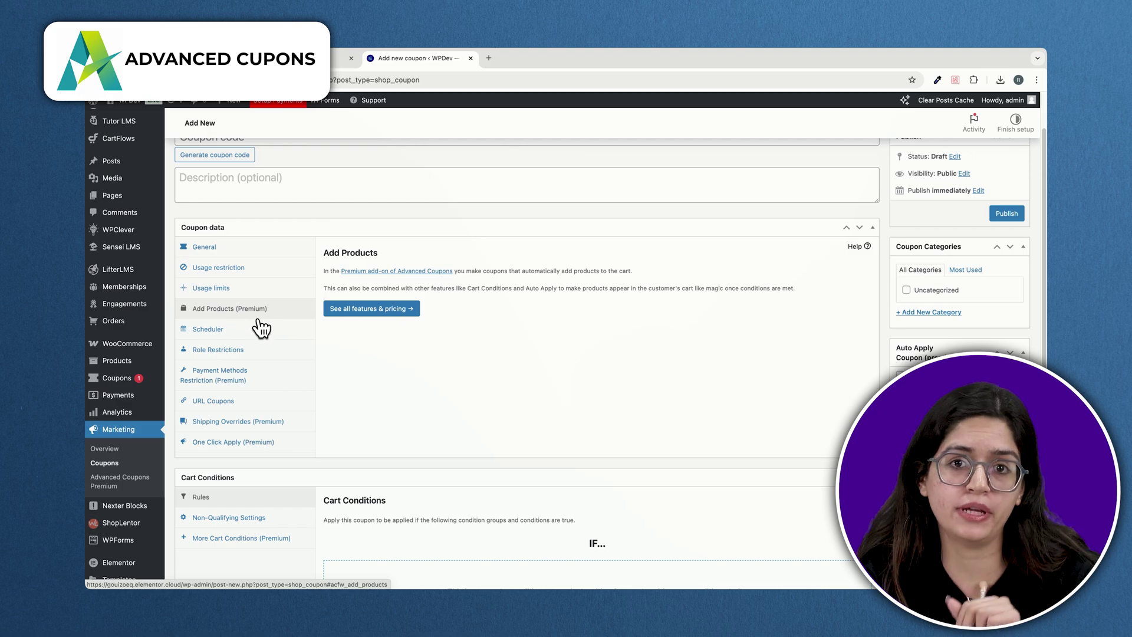
click(260, 329)
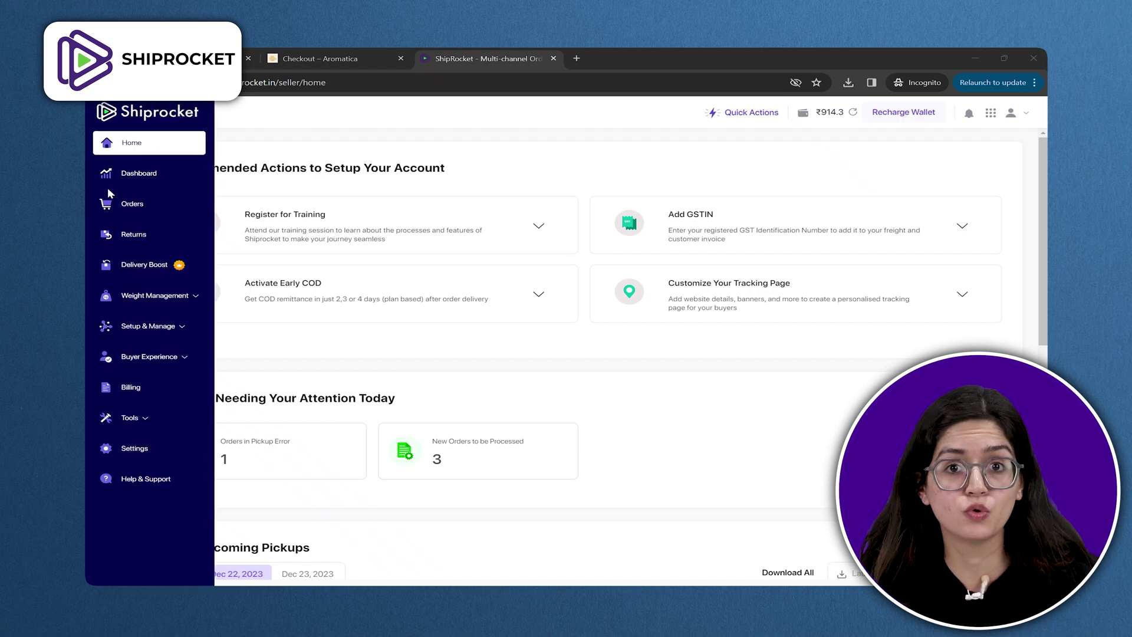
- In Shiprocket, open the tracking page of the ready-to-ship order and examine its shipment status and activity
click(125, 205)
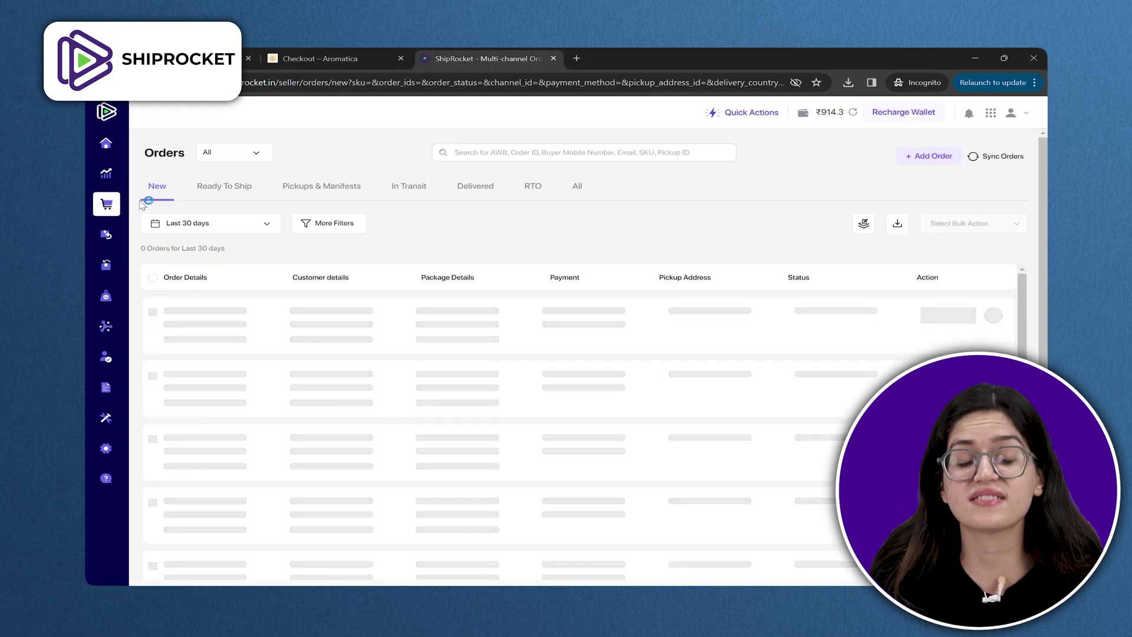
click(235, 189)
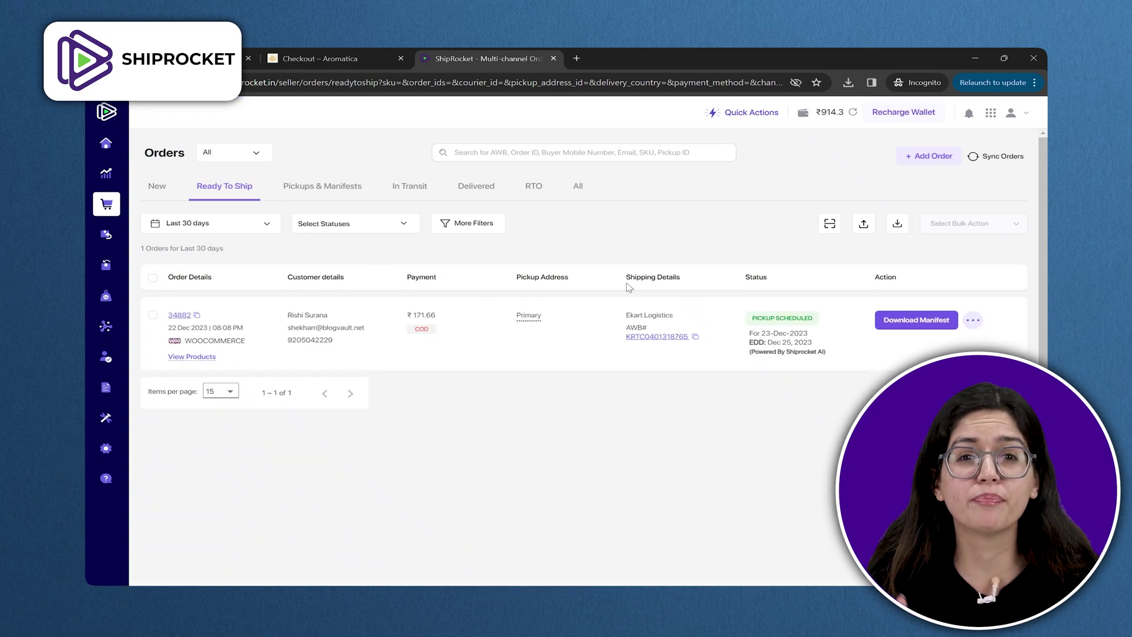
click(651, 336)
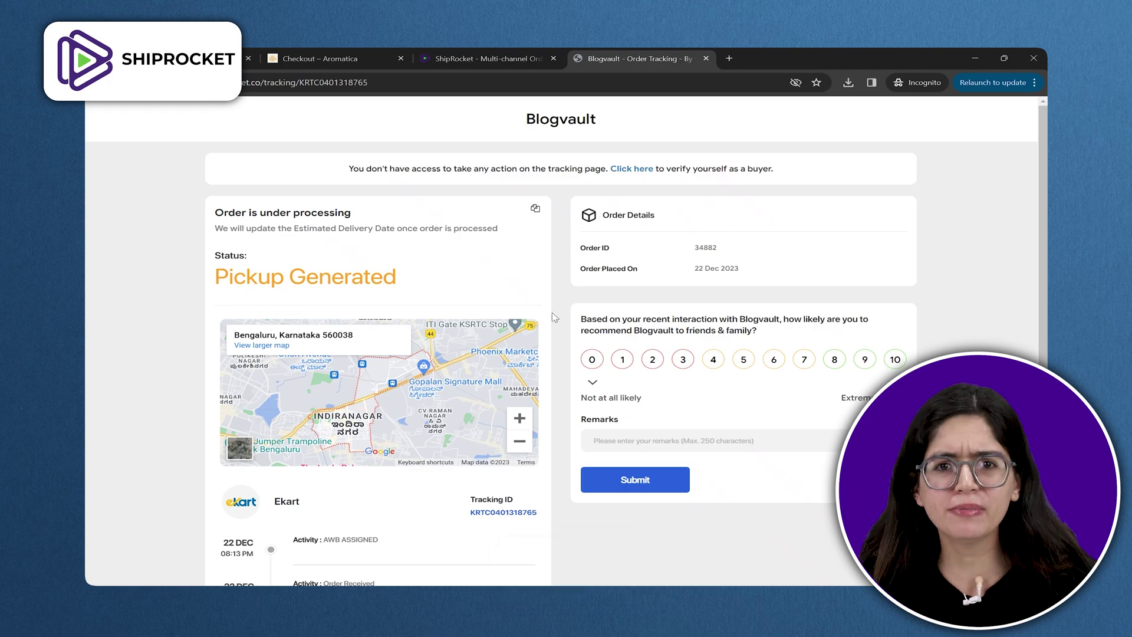
scroll(564, 316, down, 2)
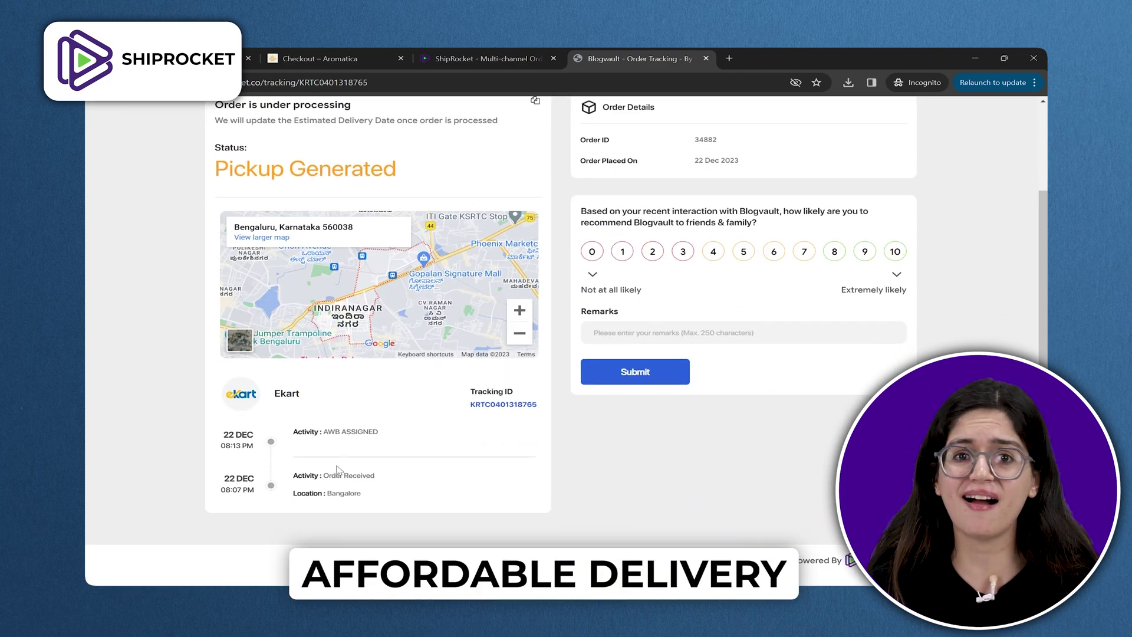
scroll(365, 448, up, 1)
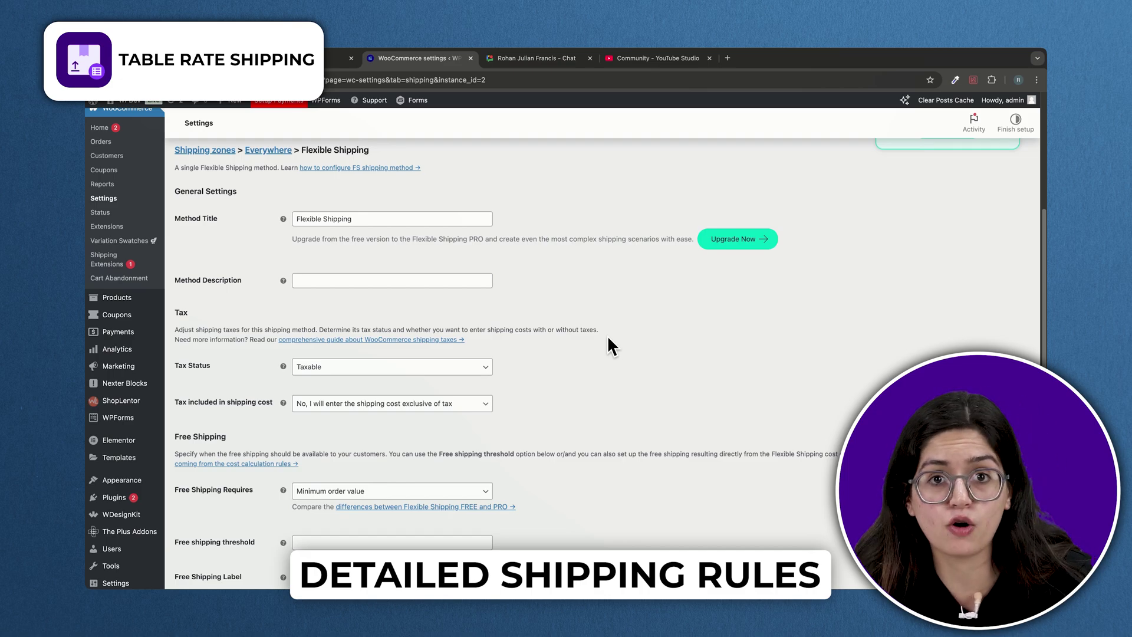
- Configure the Flexible Shipping method with tax-inclusive cost, a free shipping threshold of 5000, the 'Left for free shipping' bar and Cart value calculation, and save it
scroll(610, 345, down, 3)
scroll(610, 345, up, 1)
scroll(608, 341, up, 1)
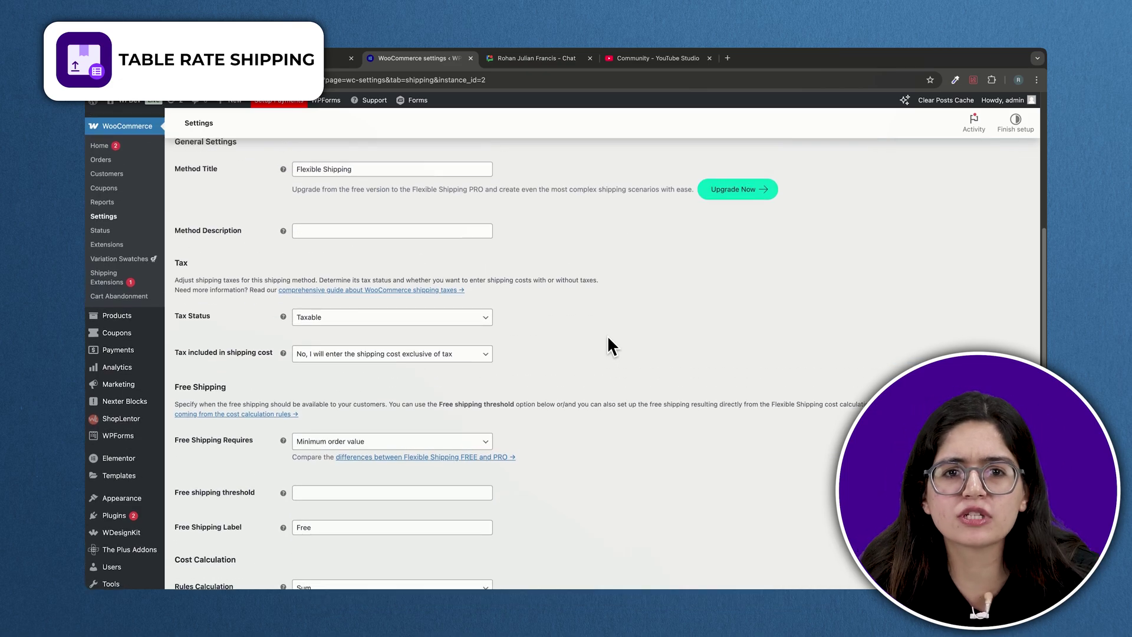
scroll(607, 335, down, 2)
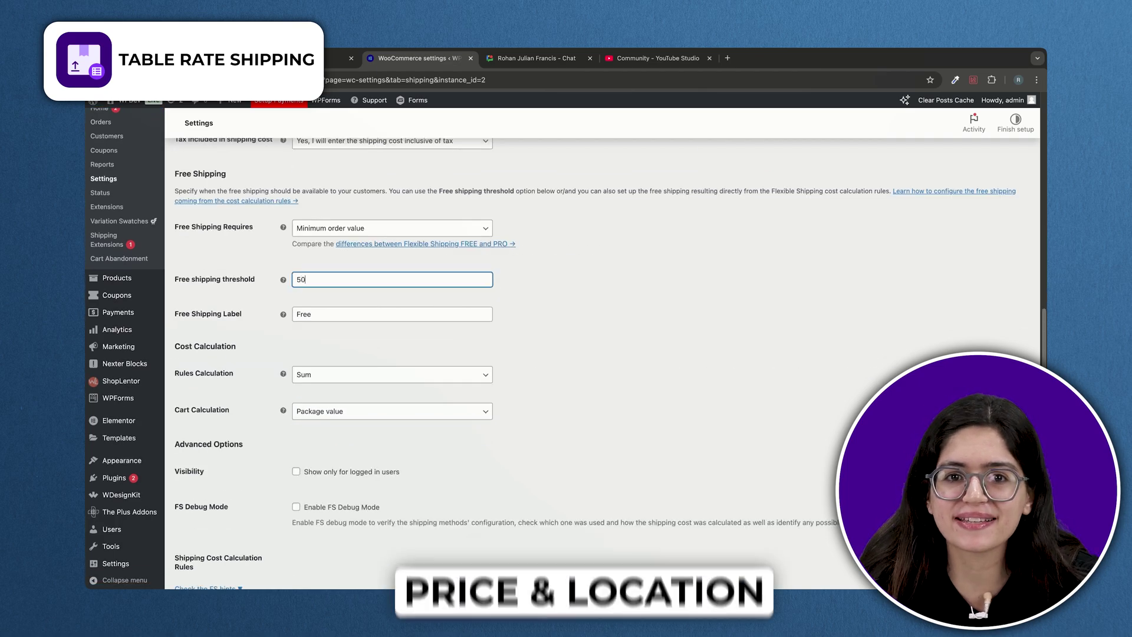
text(00)
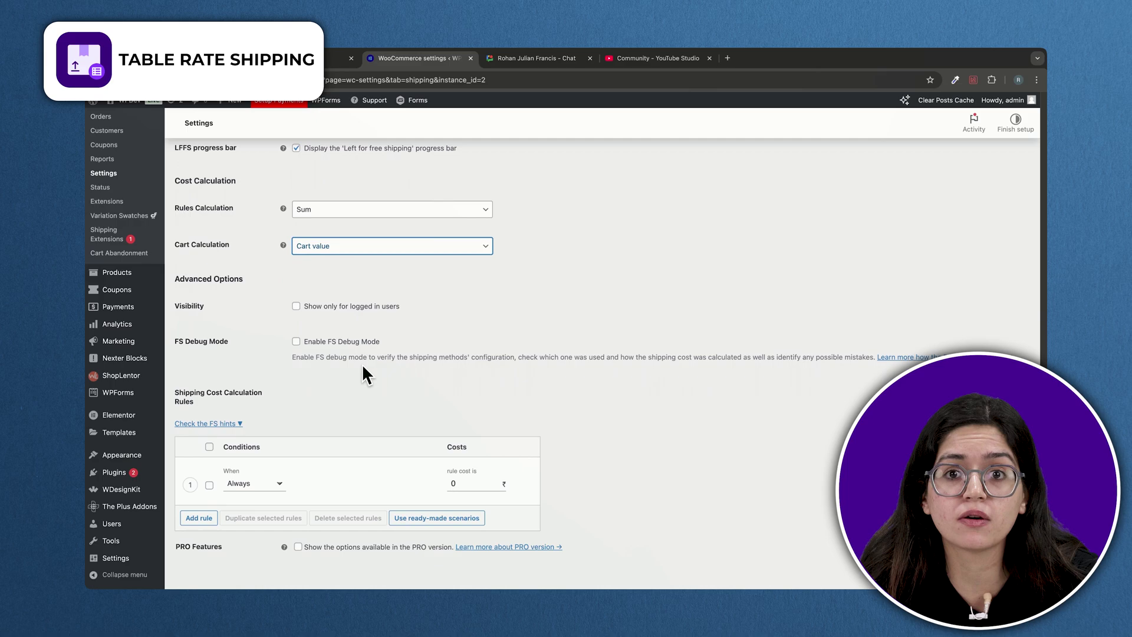
scroll(363, 367, down, 3)
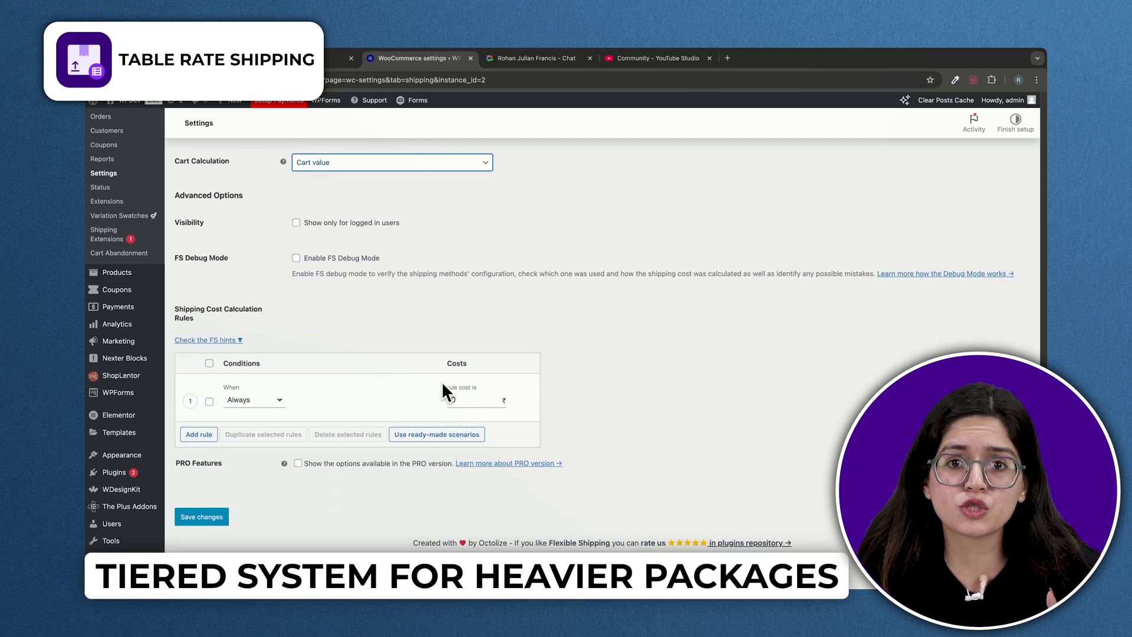
click(200, 524)
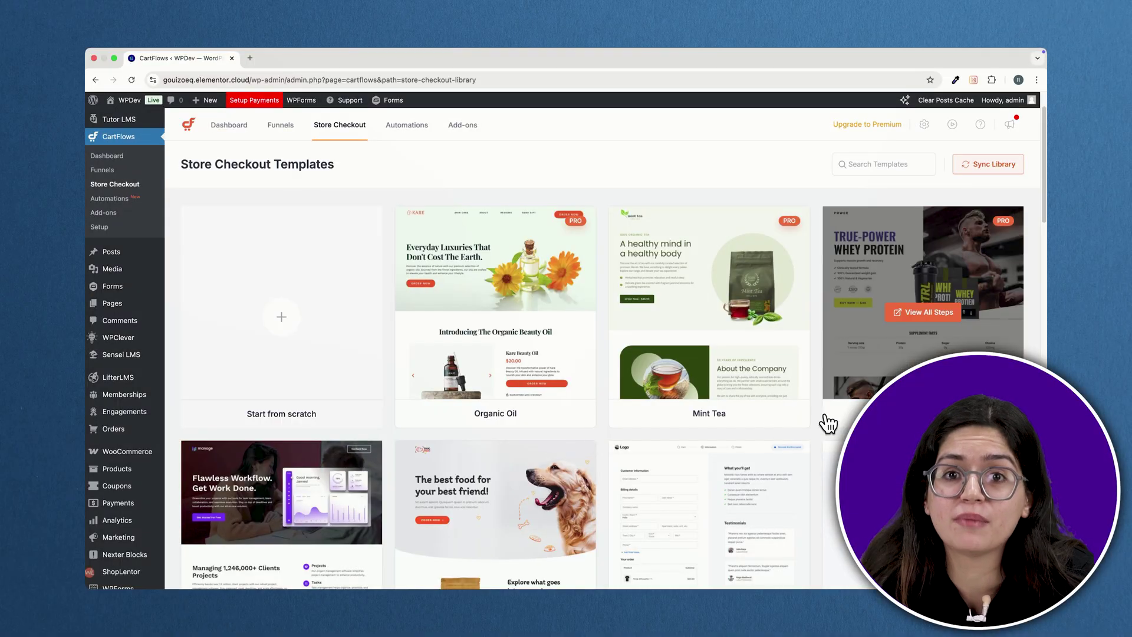
- Browse the CartFlows store checkout templates and open the preview of Store Checkout 04
scroll(813, 423, down, 5)
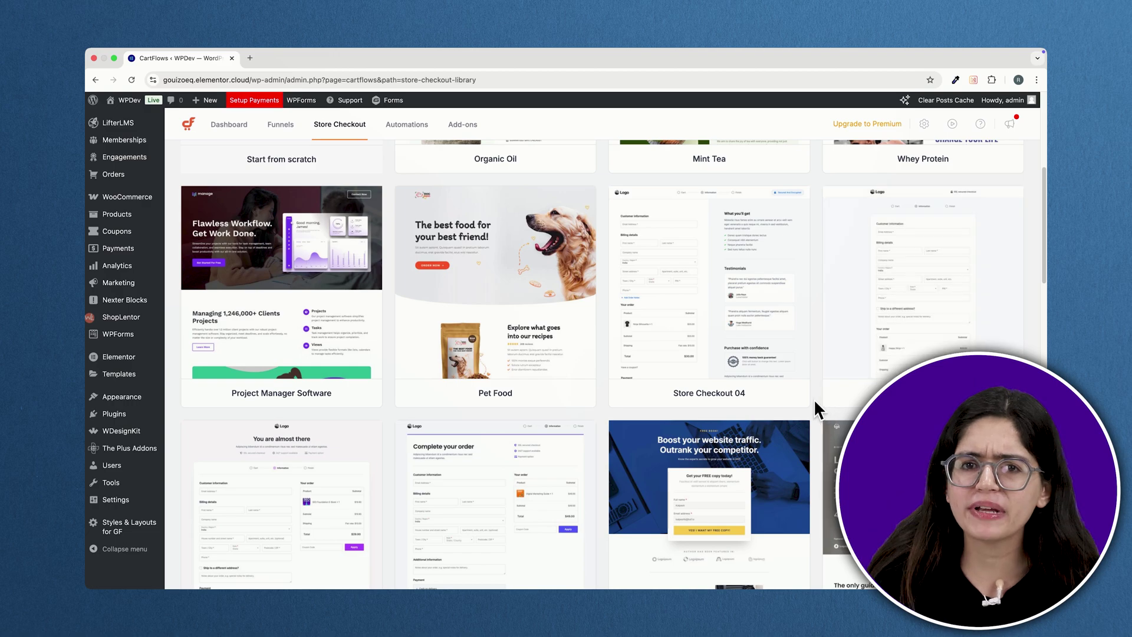
scroll(818, 405, down, 4)
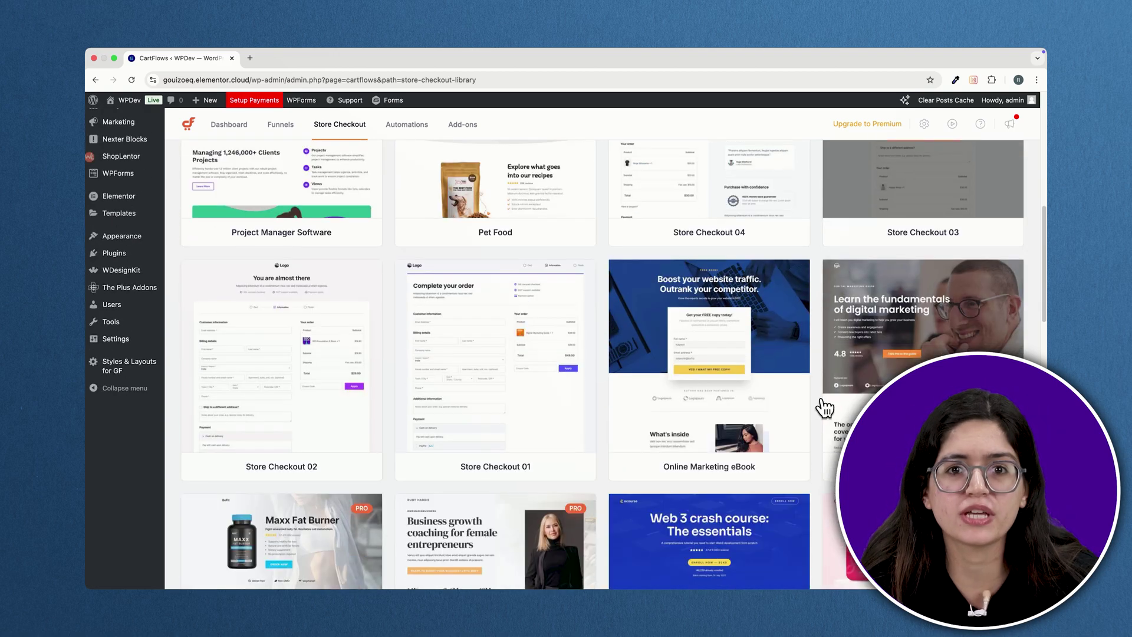
scroll(824, 406, down, 1)
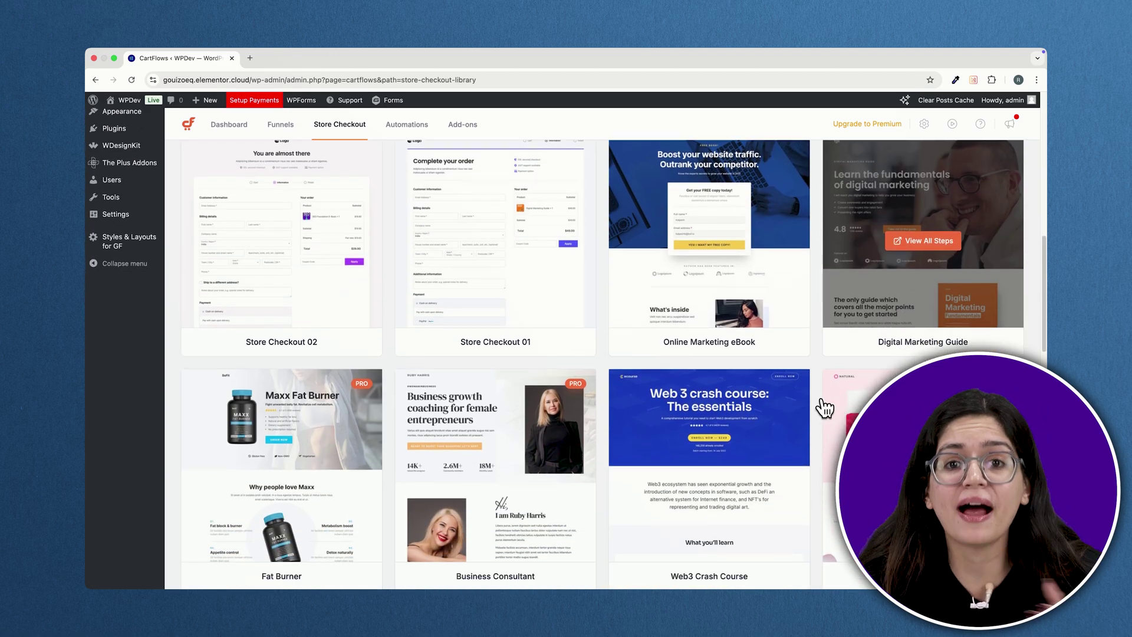
scroll(824, 406, up, 5)
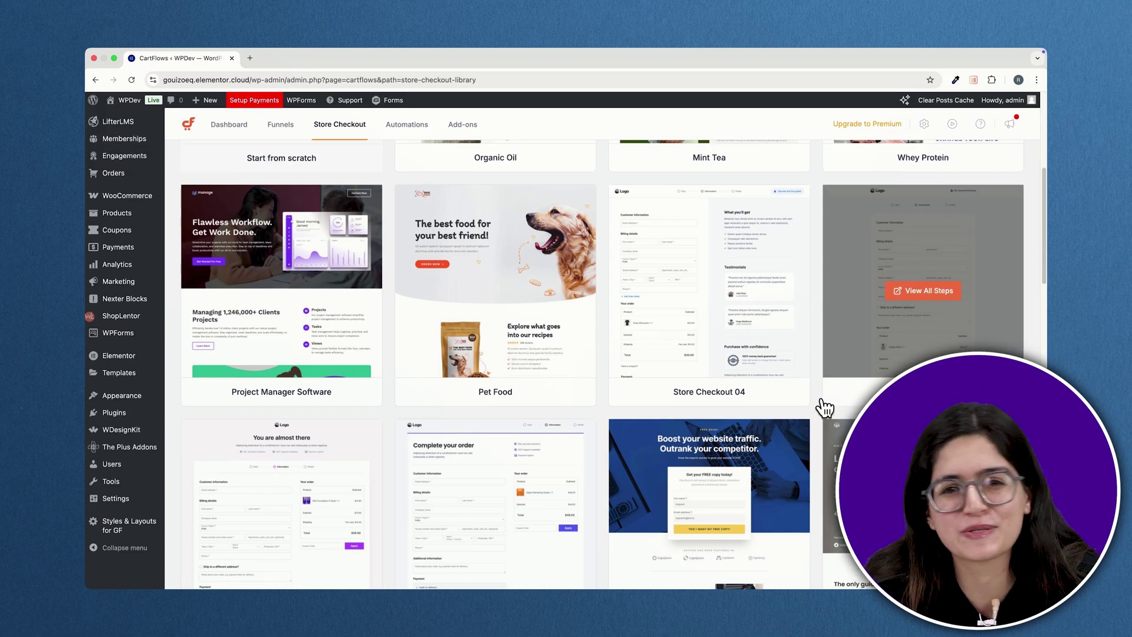
click(709, 290)
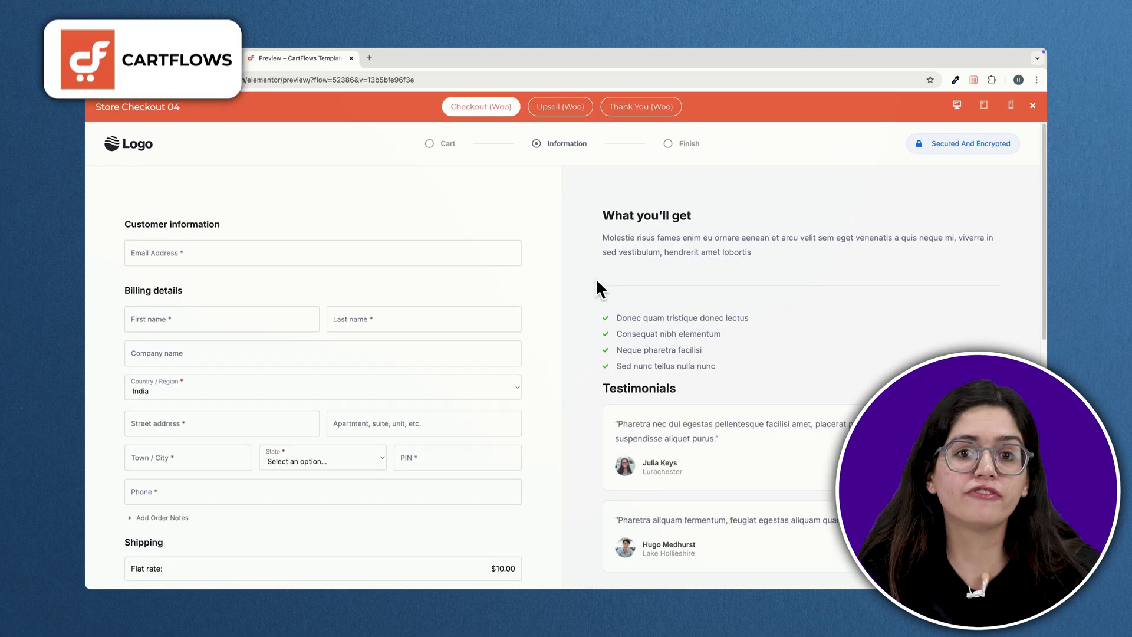
- Examine the Store Checkout 04 preview, from the customer and billing fields through the order summary to the payment options
scroll(596, 281, down, 5)
scroll(597, 281, down, 3)
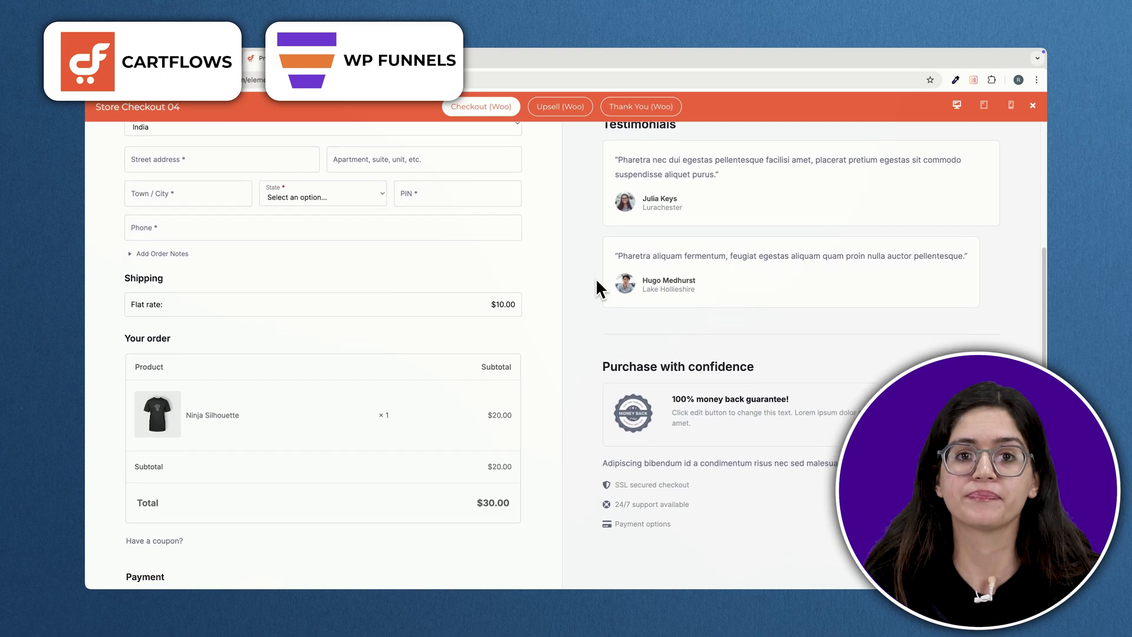
scroll(596, 289, down, 3)
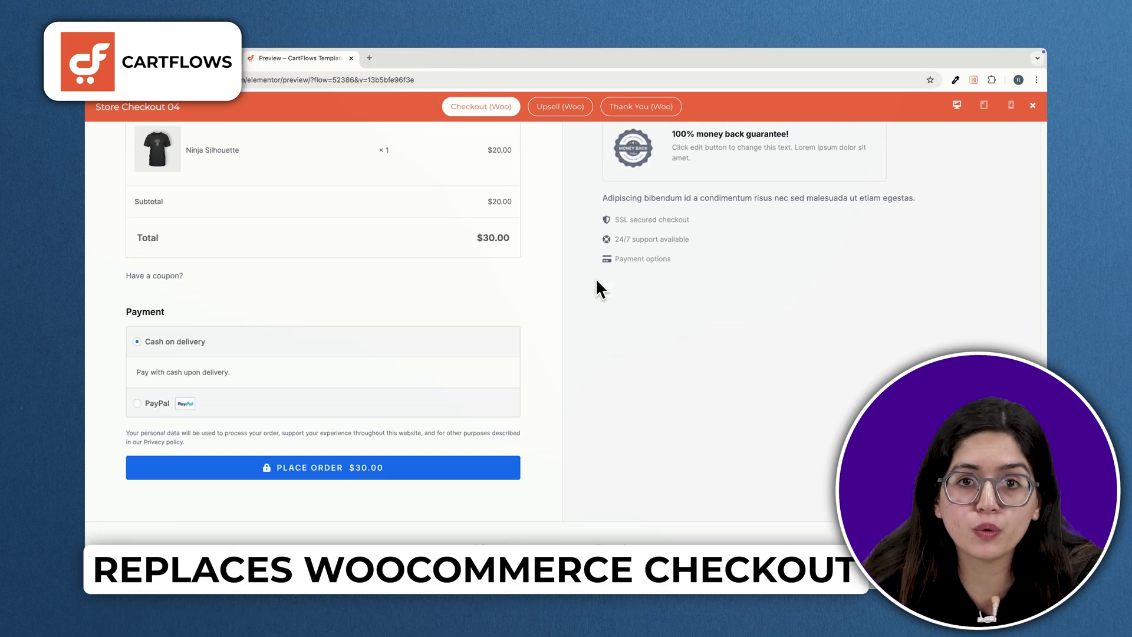
scroll(595, 289, up, 15)
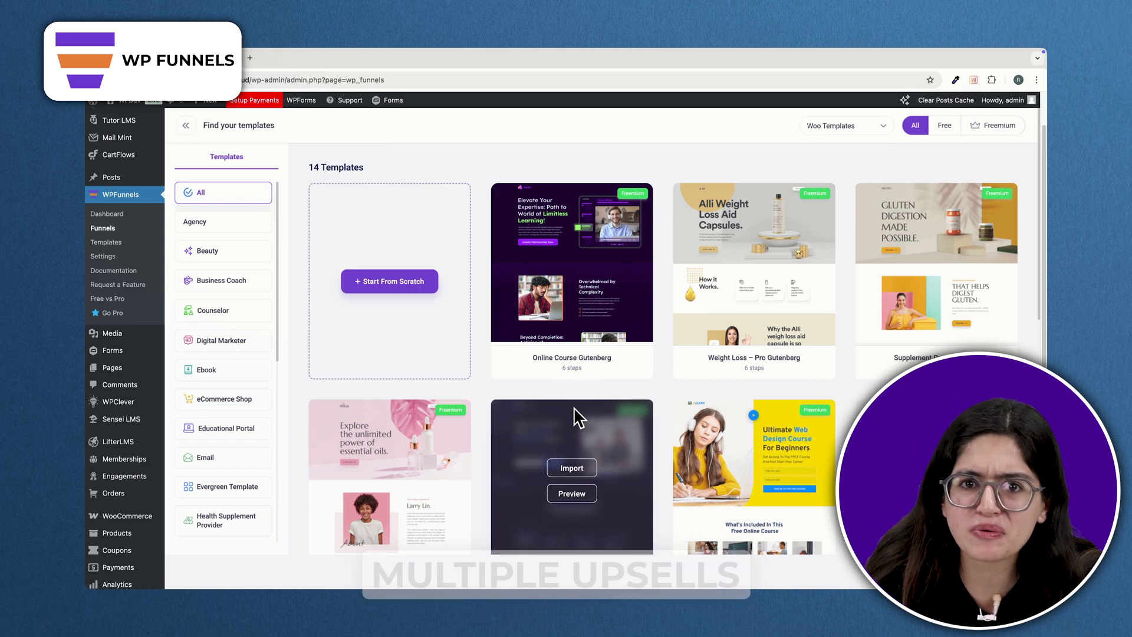
- Browse the Woo funnel templates offered in WPFunnels, covering the course, supplement, beauty and coaching designs
scroll(578, 415, down, 1)
scroll(576, 406, down, 1)
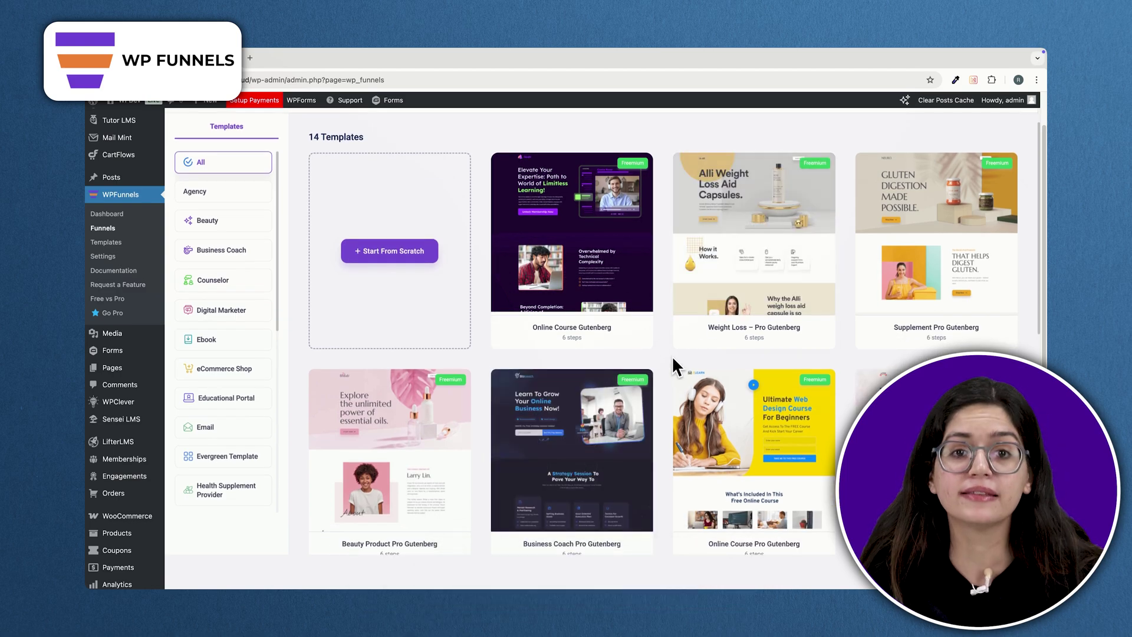
scroll(672, 359, down, 2)
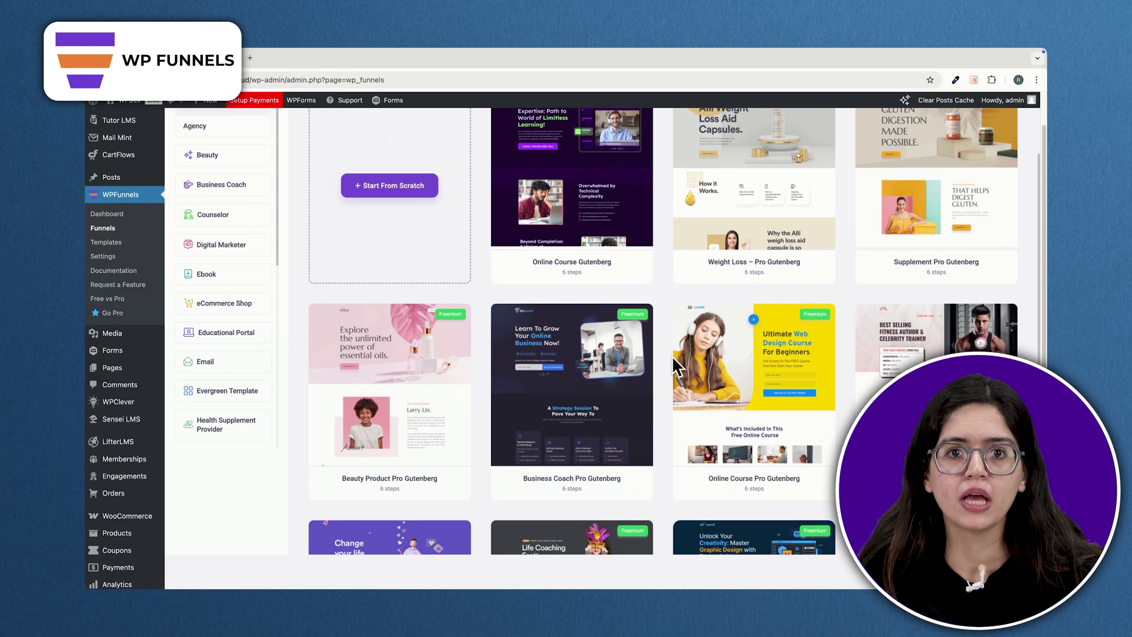
scroll(672, 359, down, 2)
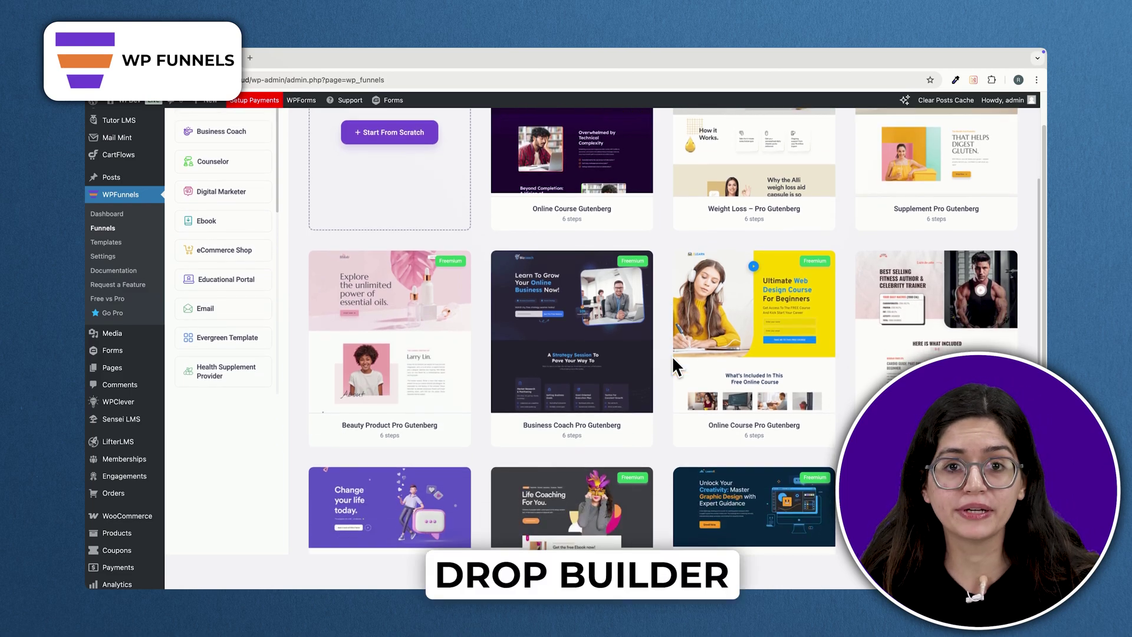
scroll(673, 358, down, 3)
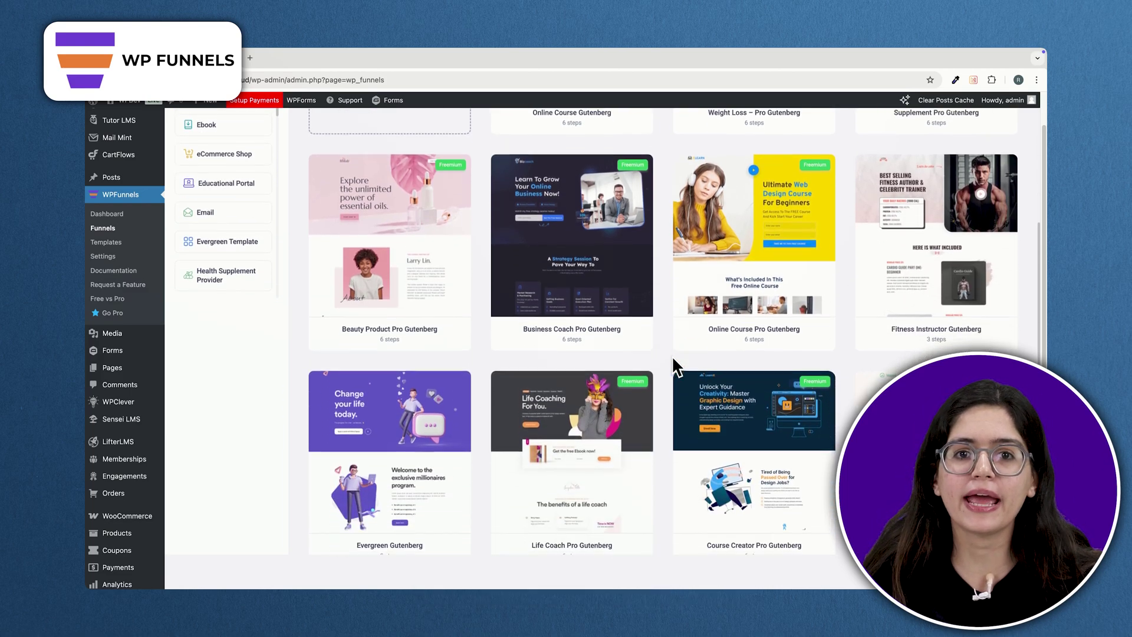
scroll(676, 366, down, 2)
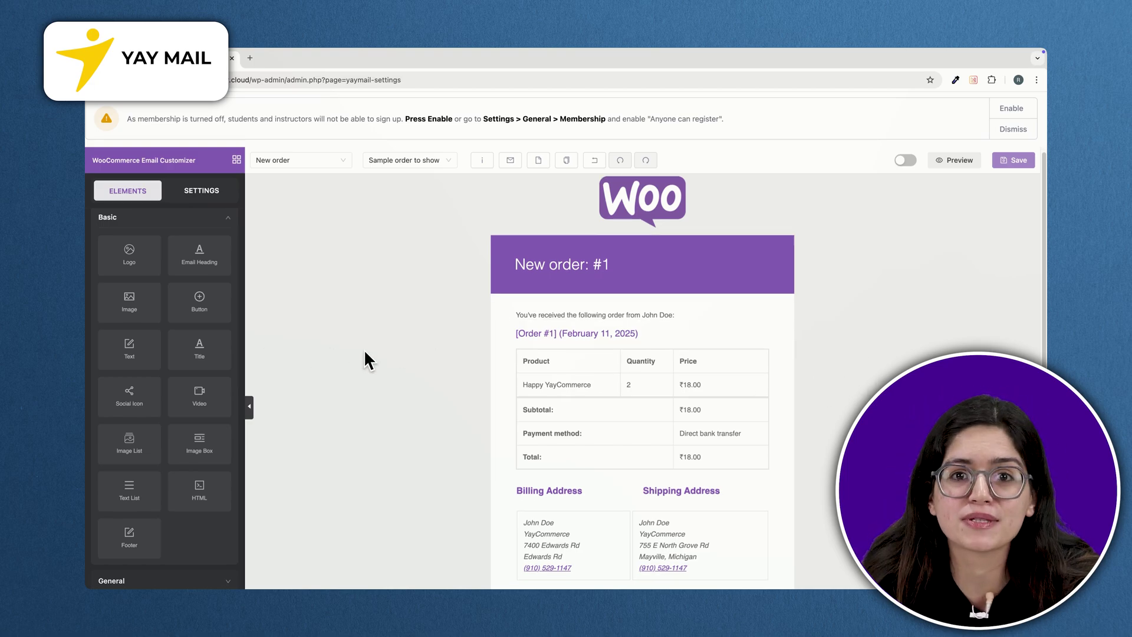
- Examine the New order email layout in the YayMail customizer and dismiss the membership notice
scroll(365, 351, down, 2)
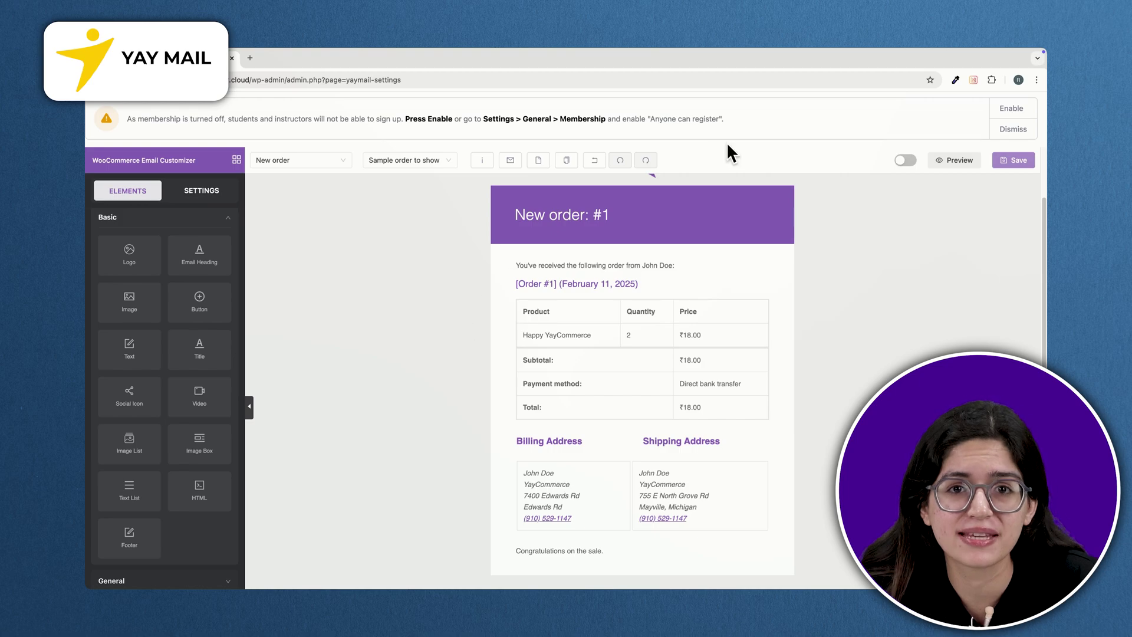
click(1003, 130)
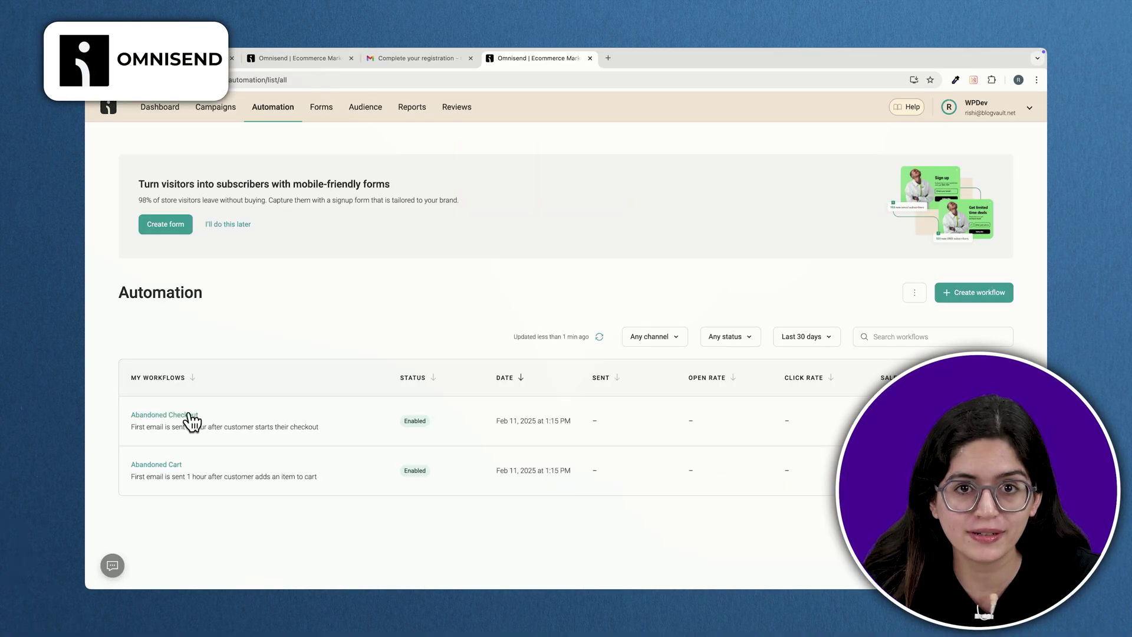
- Open Omnisend's Abandoned Checkout workflow, and in Gmail examine the preview of the abandoned cart reminder email
click(190, 412)
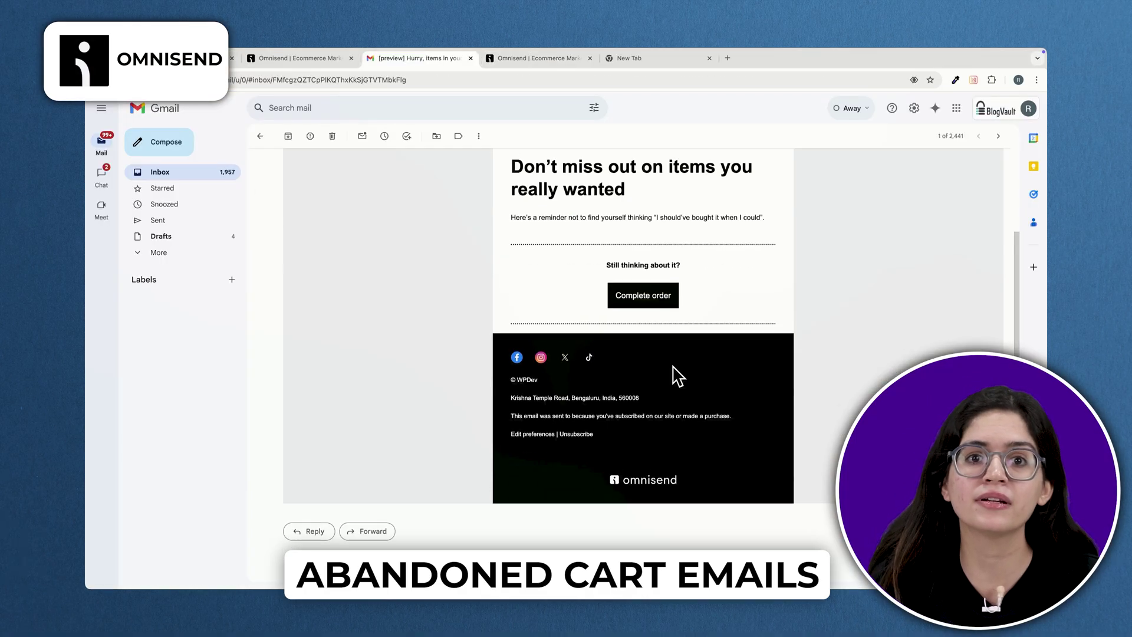
scroll(678, 279, up, 2)
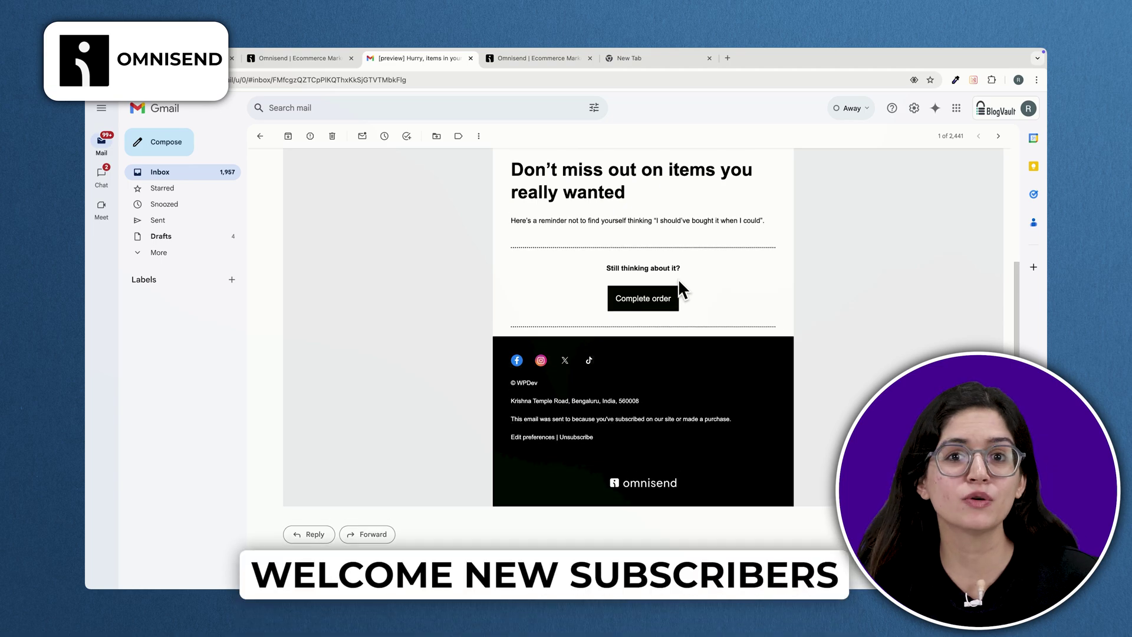
scroll(677, 278, up, 3)
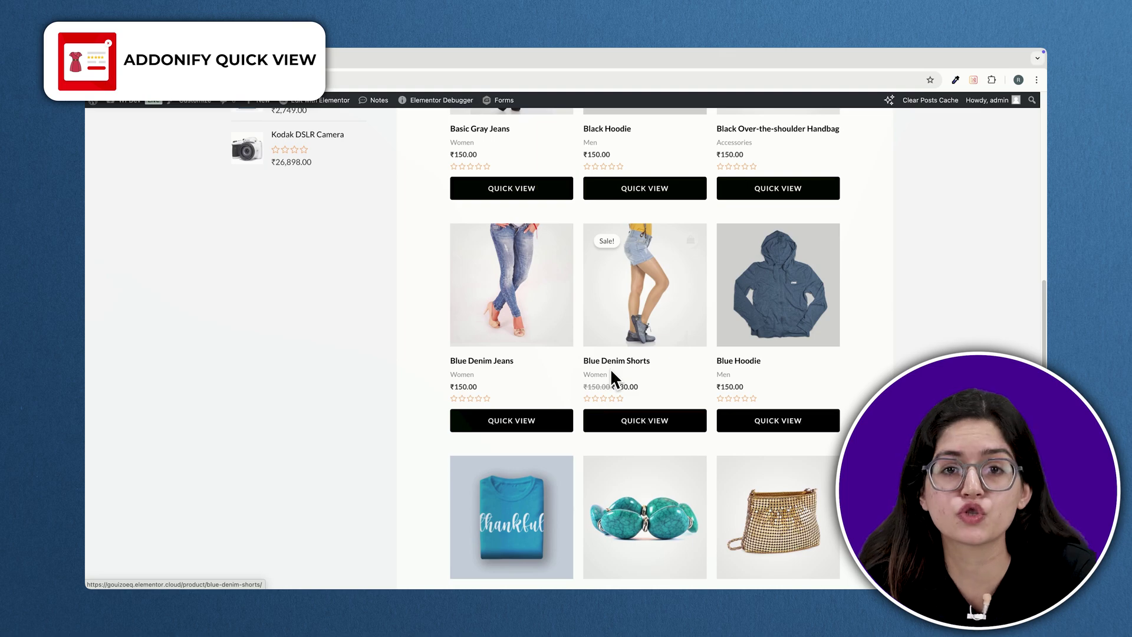
- Open the quick view of Blue Denim Jeans from the store listing and add the product to the cart
click(523, 420)
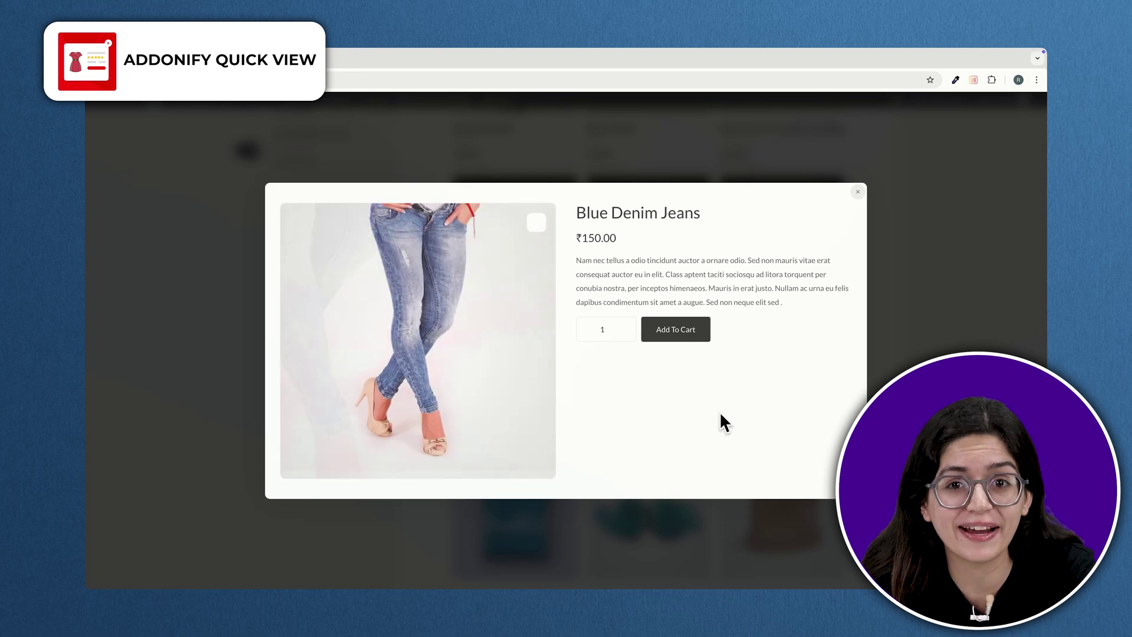
key(Escape)
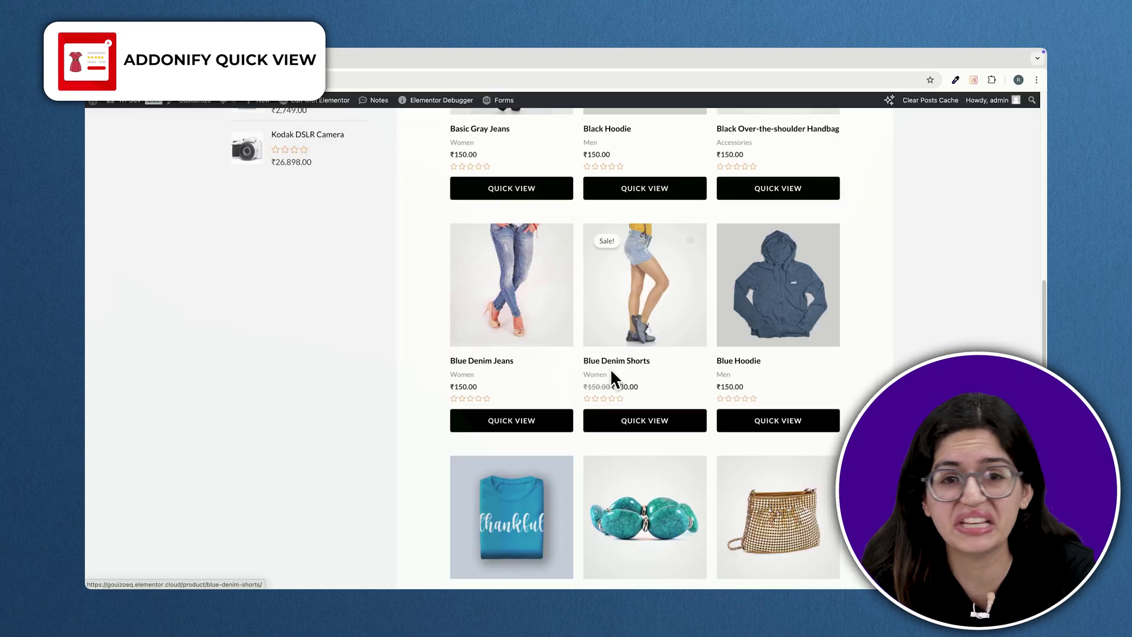
click(521, 418)
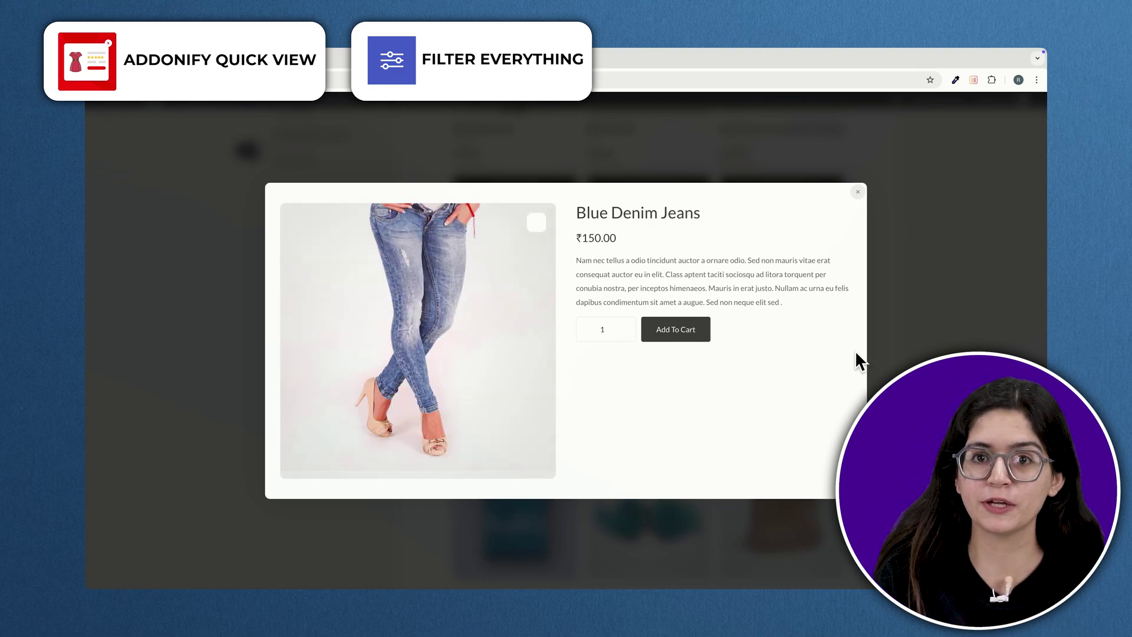
click(715, 330)
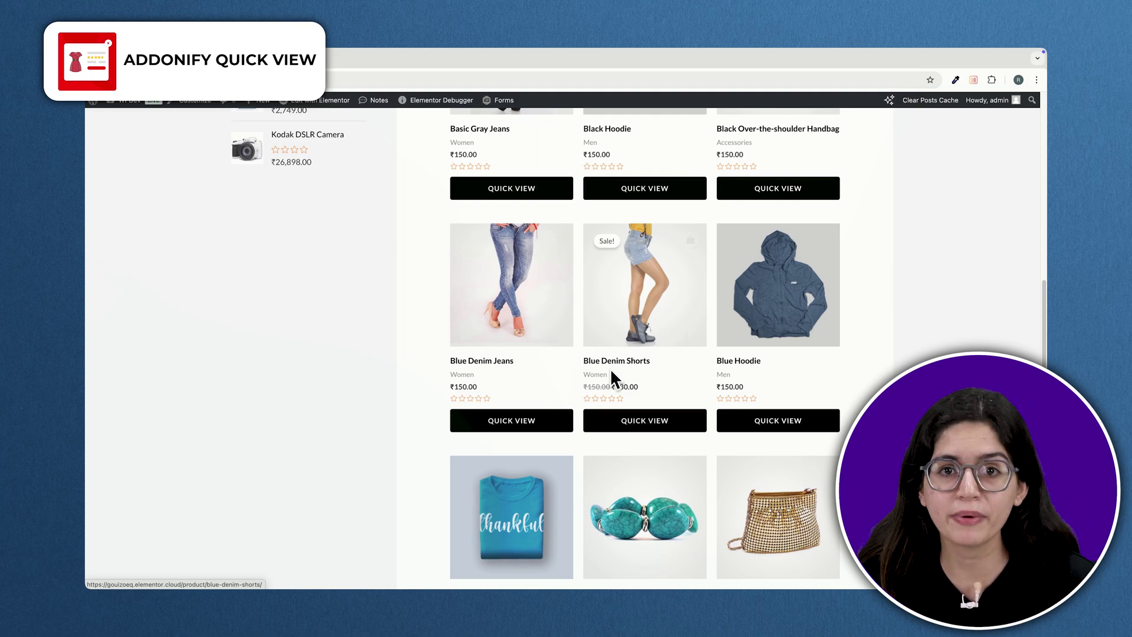
click(526, 420)
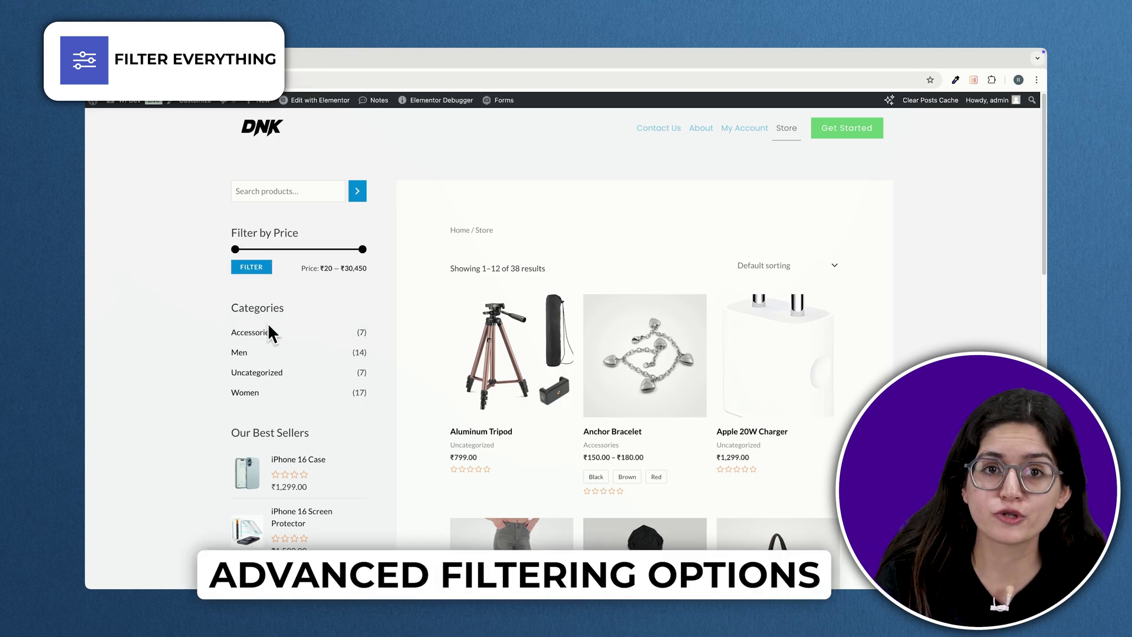
- Examine the store page's price filter, product categories and best sellers beside the product listing
scroll(267, 332, down, 2)
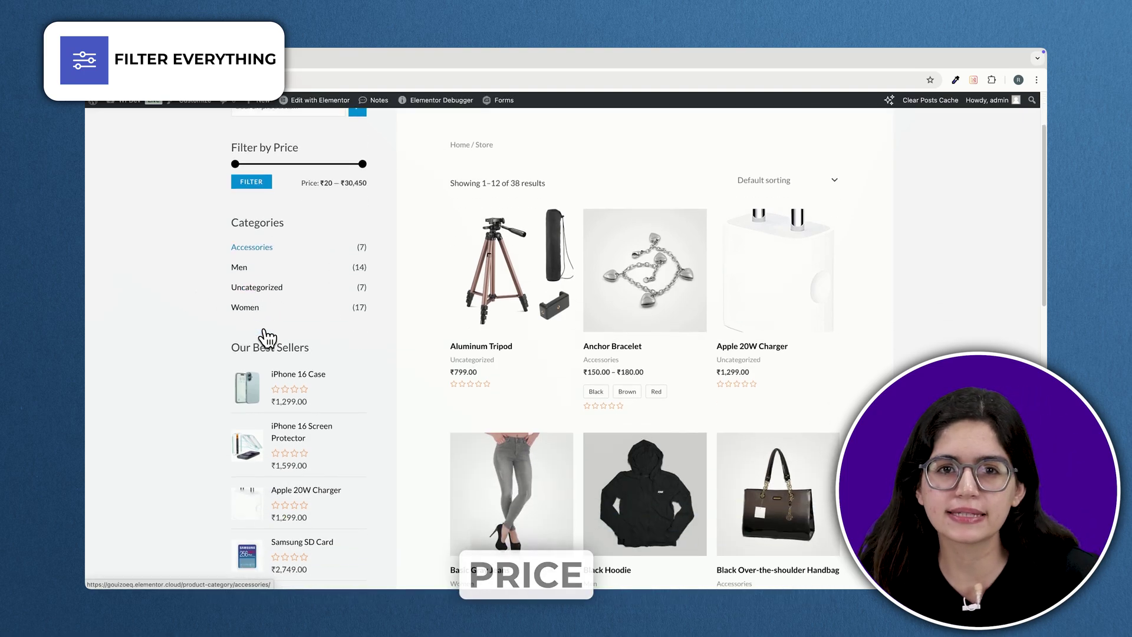